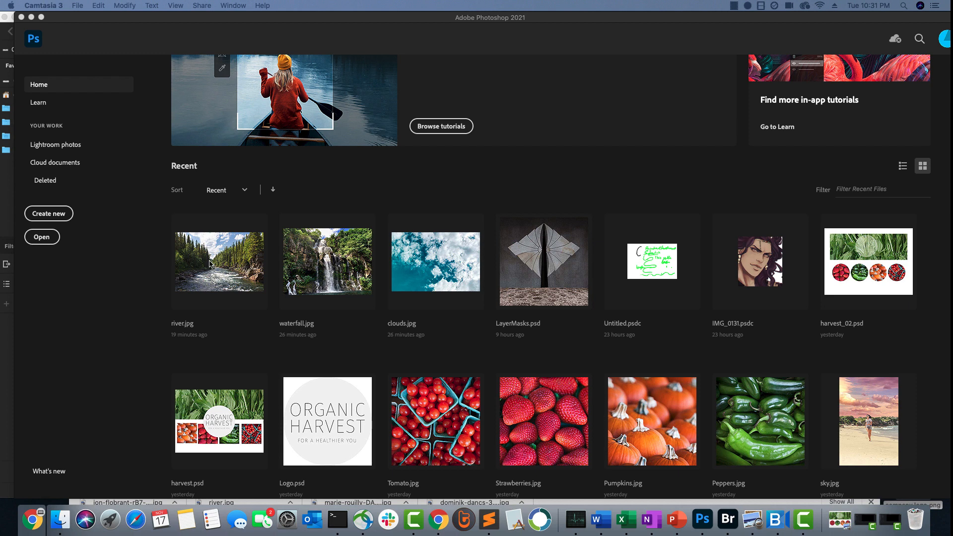
# - Create a new document from the Default Photoshop Size preset, 7 x 5 in at 300 ppi
pyautogui.click(50, 217)
pyautogui.click(50, 217)
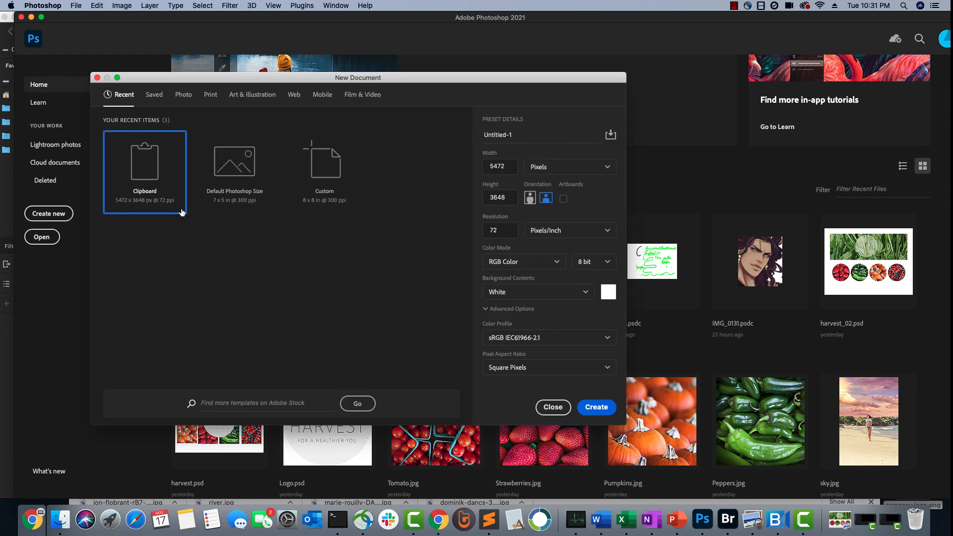
pyautogui.click(234, 169)
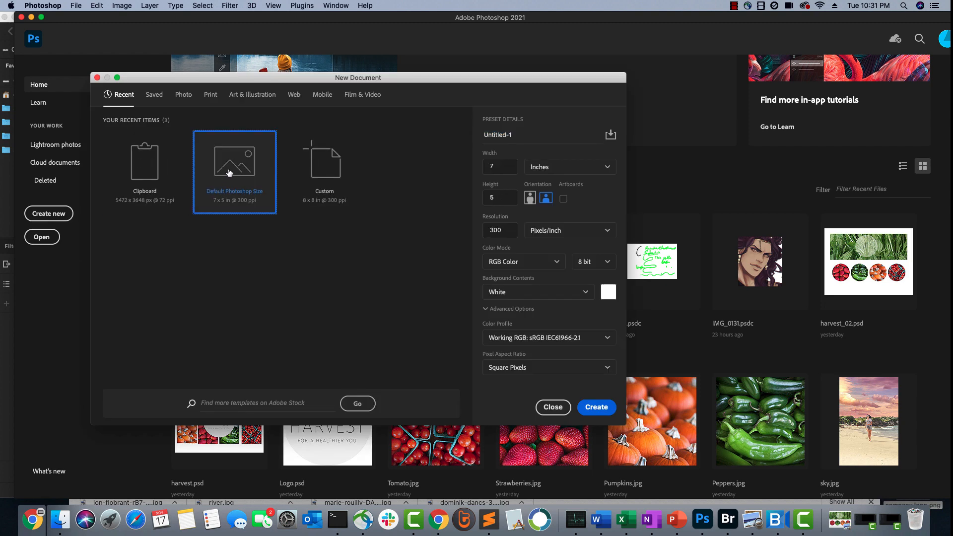
pyautogui.click(598, 408)
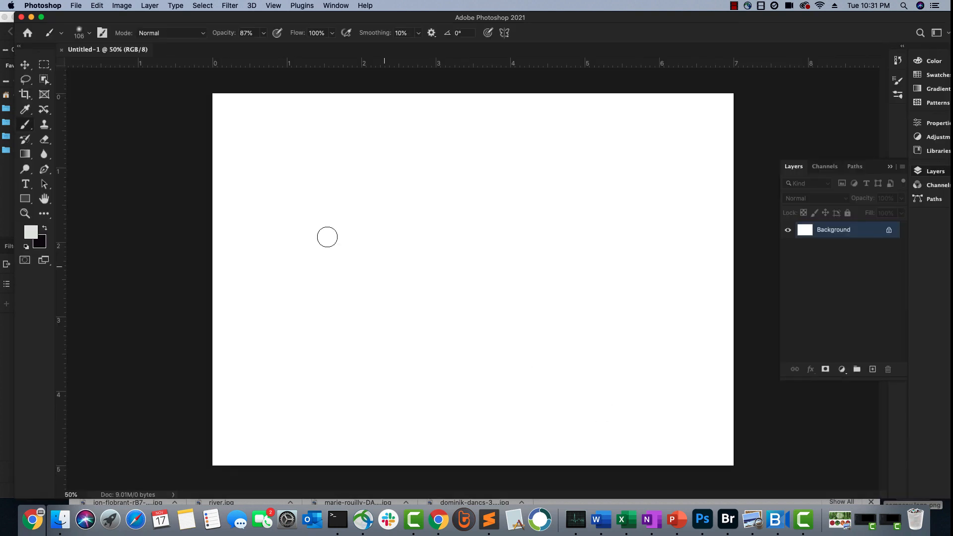
# - Open clouds.jpg, river.jpg and waterfall.jpg together from the layer masks folder
pyautogui.click(77, 6)
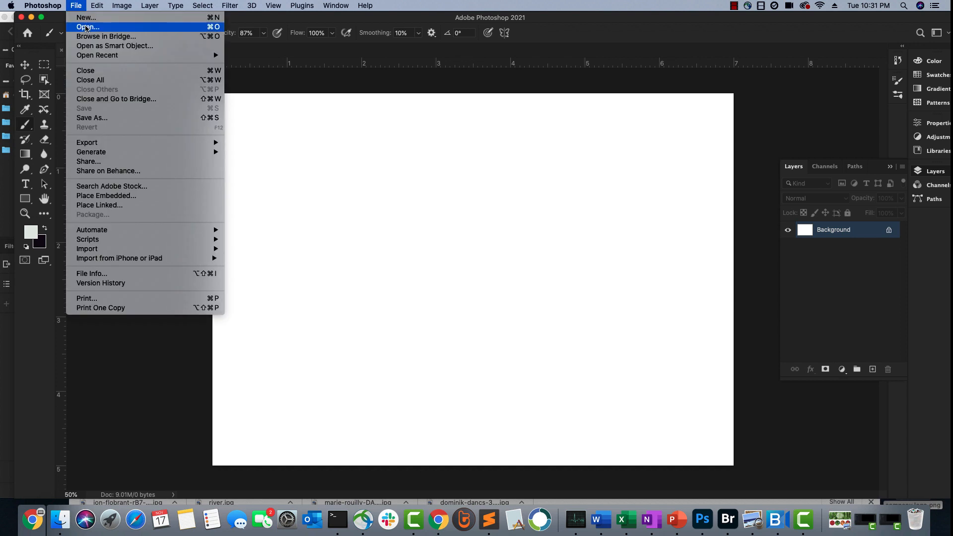
pyautogui.click(87, 27)
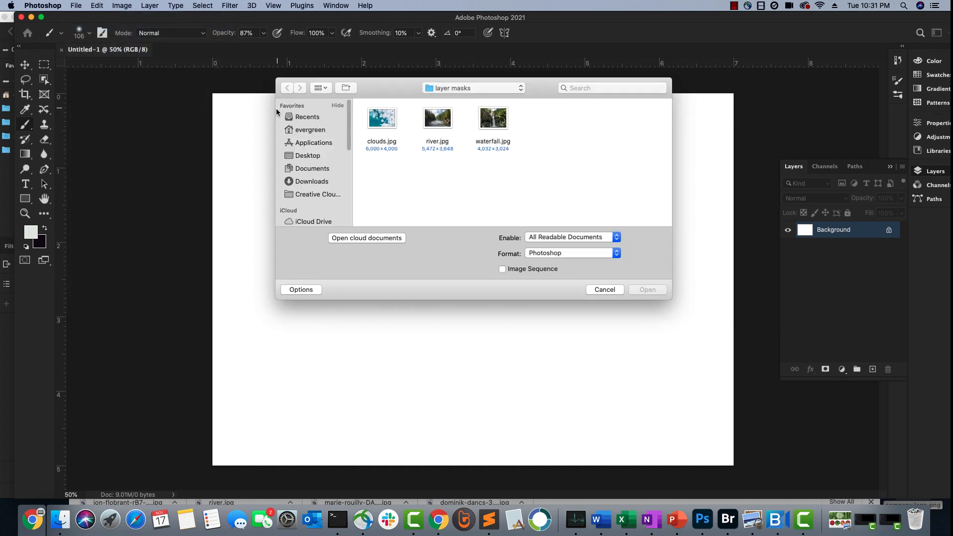
pyautogui.click(387, 128)
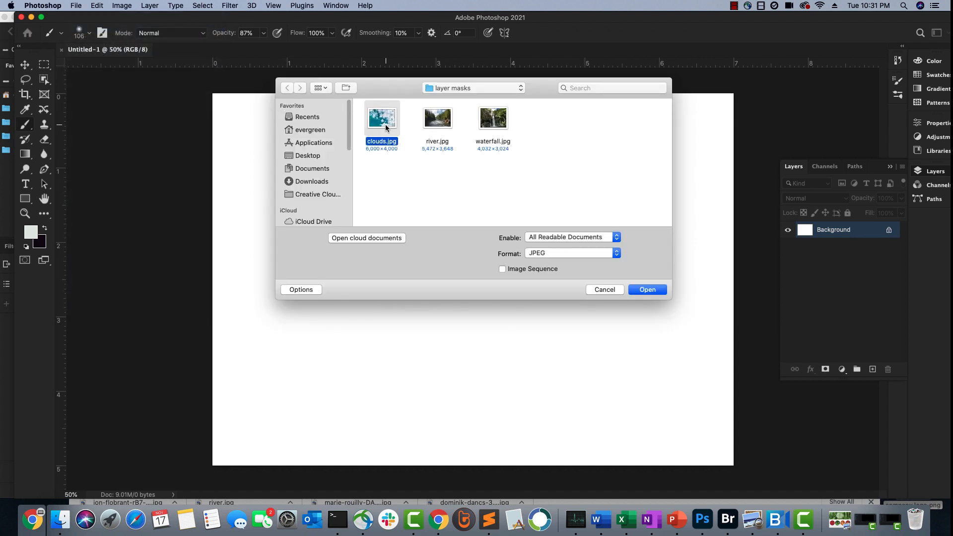
pyautogui.keyDown('shift'); pyautogui.click(442, 128); pyautogui.keyUp('shift')
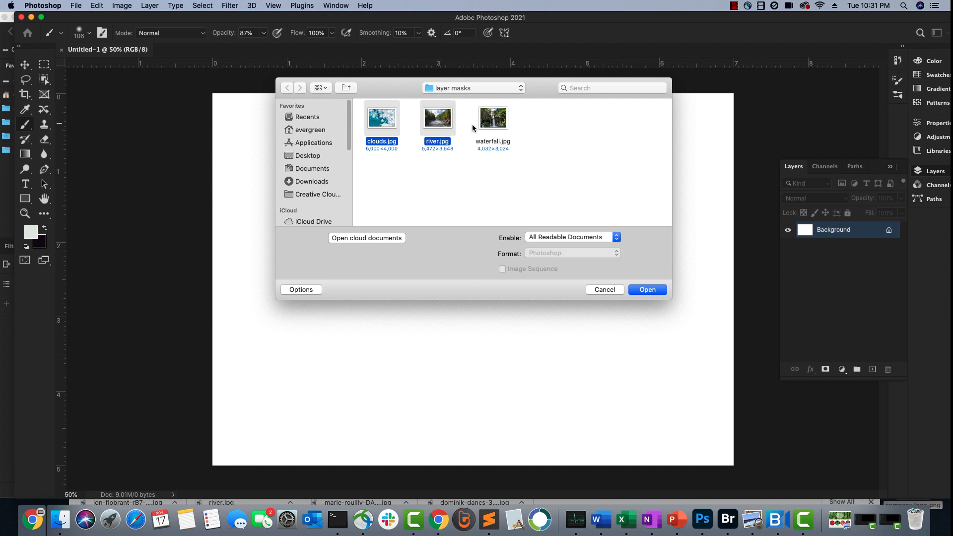
pyautogui.keyDown('shift'); pyautogui.click(501, 123); pyautogui.keyUp('shift')
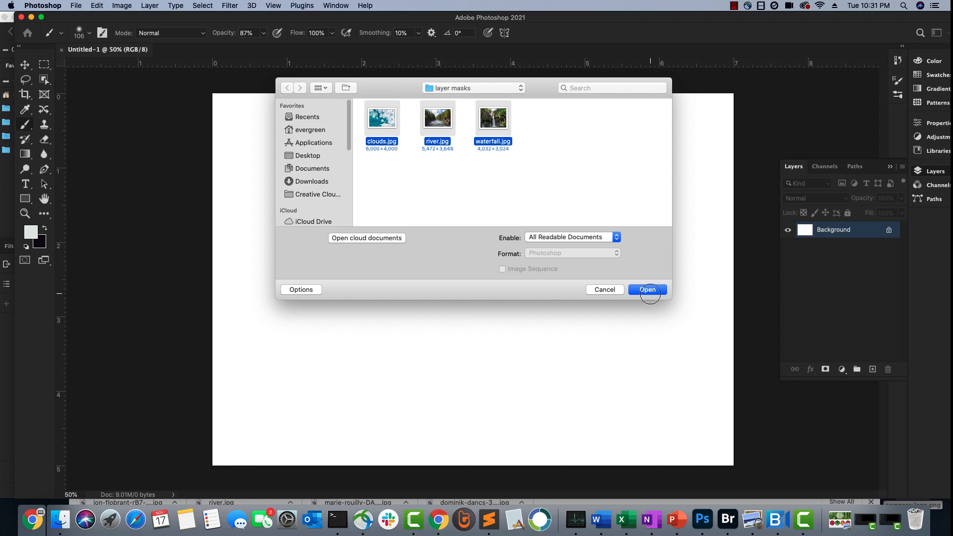
pyautogui.click(648, 290)
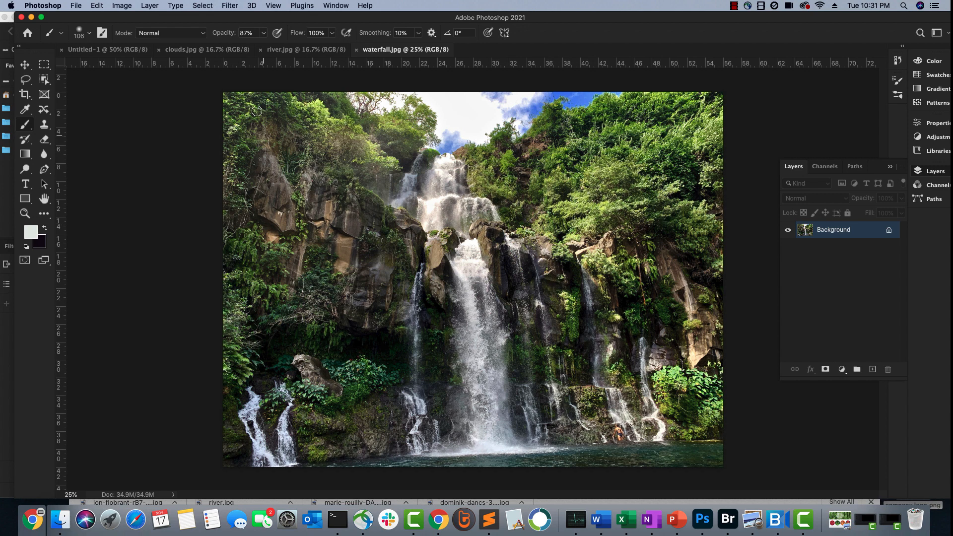
# - Look through the opened clouds, river and waterfall images
pyautogui.click(297, 49)
pyautogui.click(206, 50)
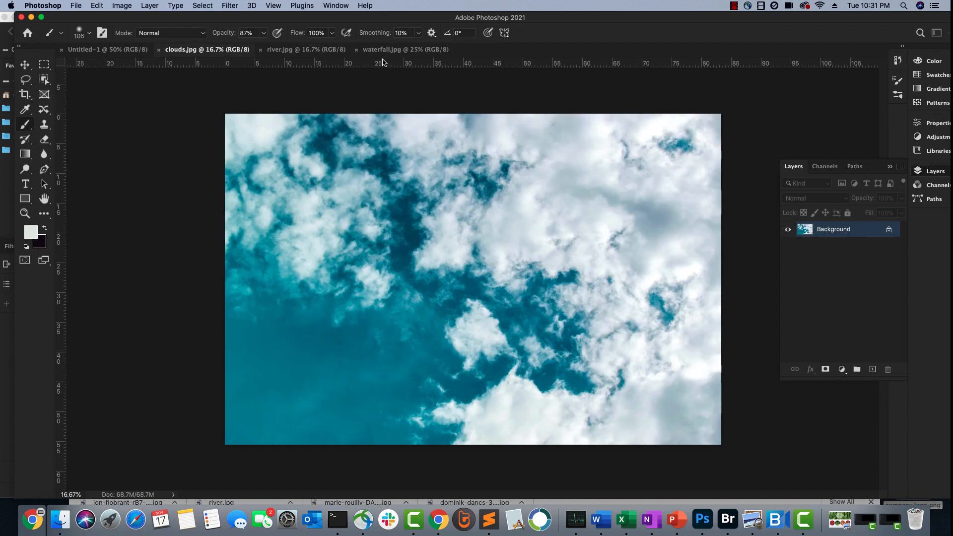
pyautogui.click(403, 49)
pyautogui.click(208, 50)
pyautogui.click(280, 50)
pyautogui.click(368, 50)
pyautogui.click(286, 49)
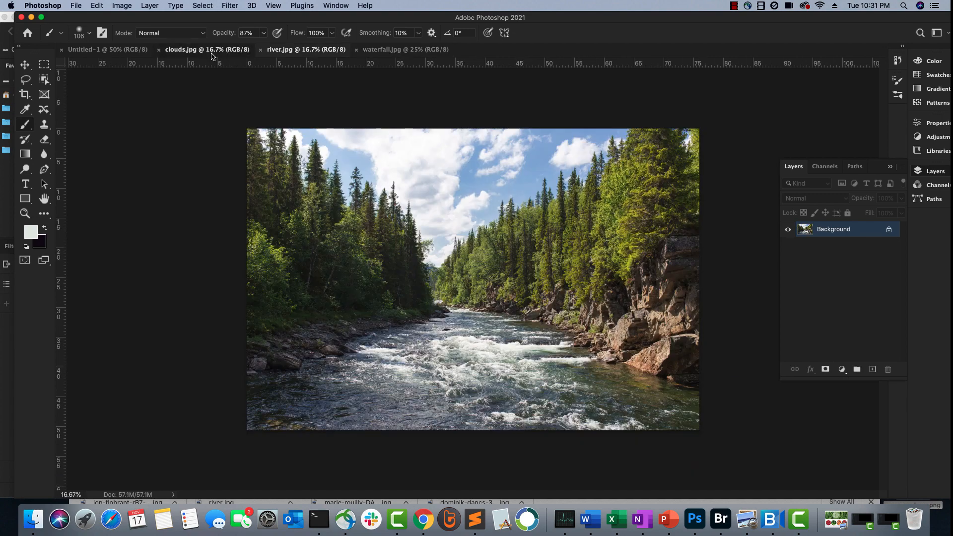
pyautogui.click(209, 50)
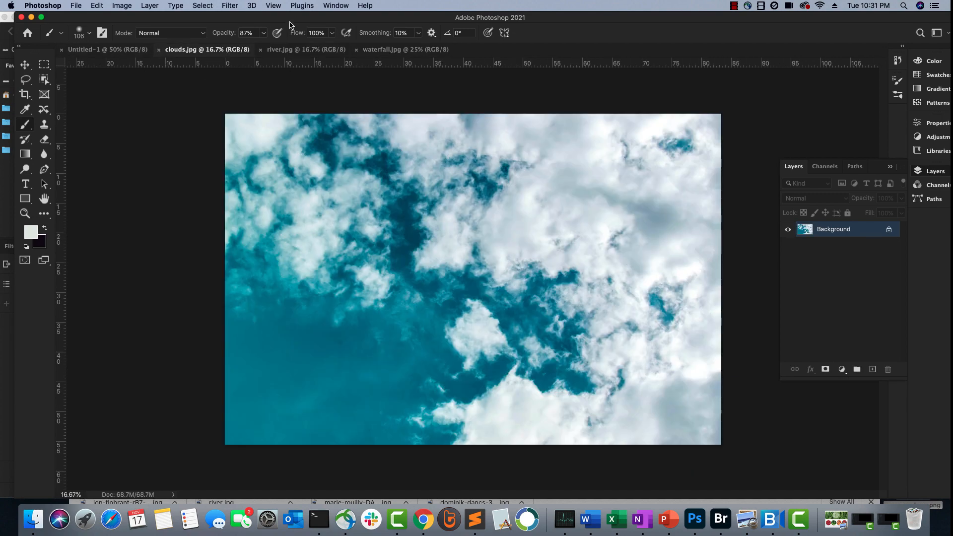
# - Return to the blank Untitled-1 document and tile all open document windows
pyautogui.click(90, 50)
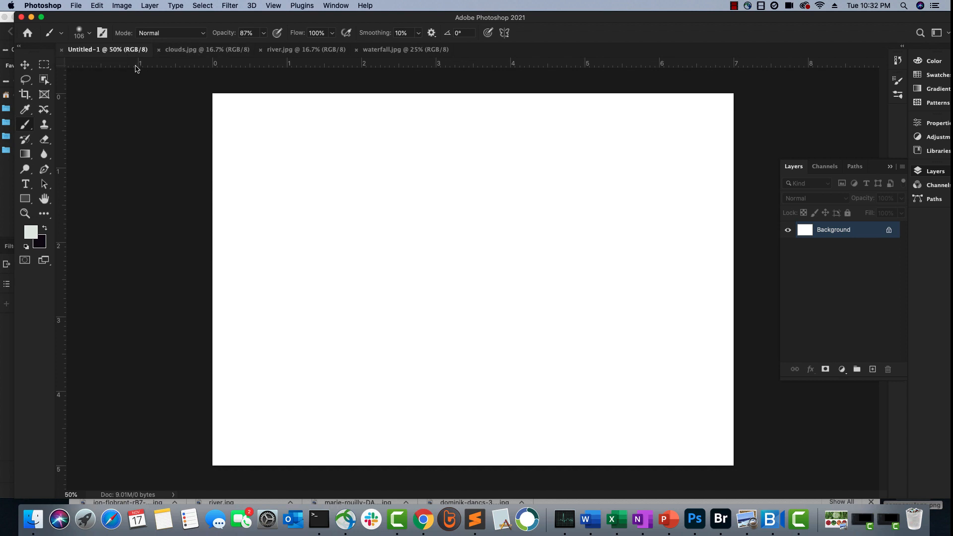
pyautogui.click(332, 8)
pyautogui.moveTo(340, 20)
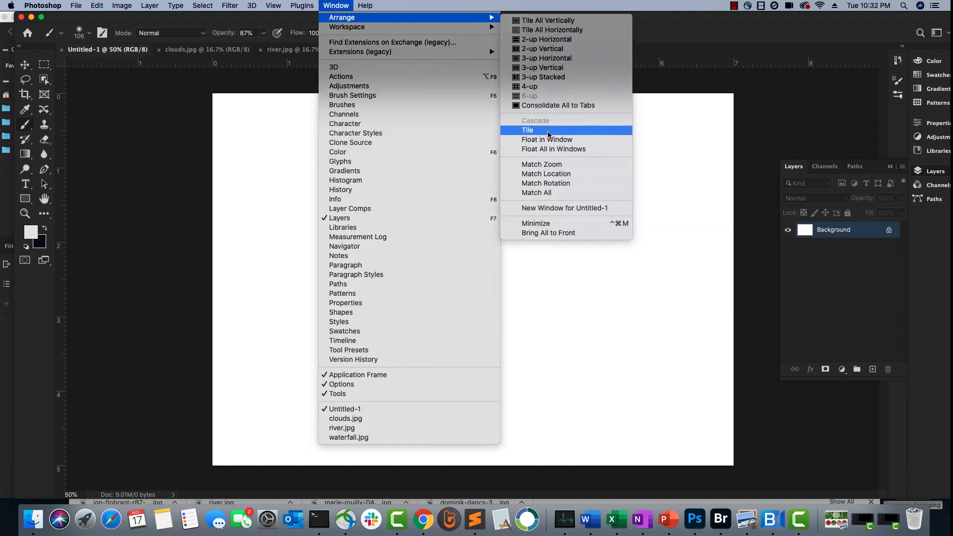
pyautogui.click(546, 131)
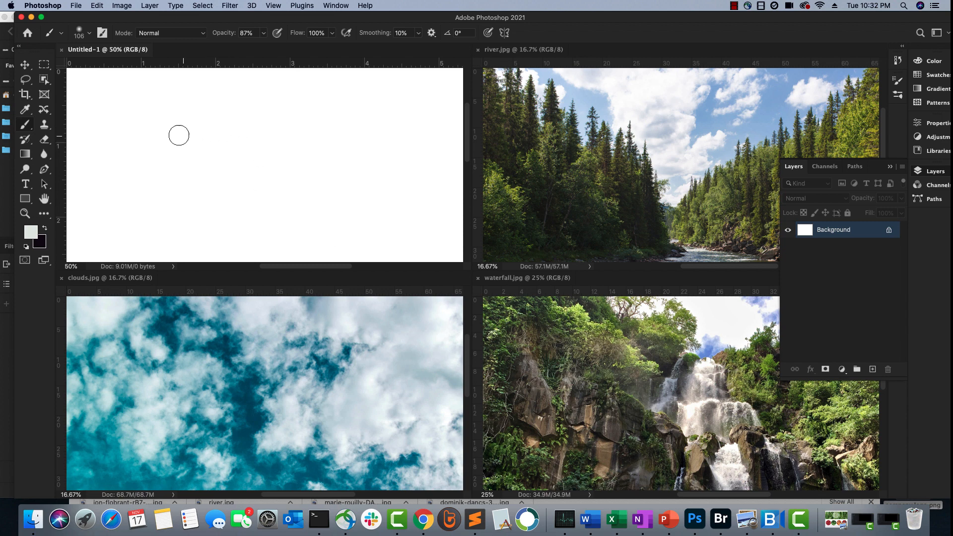
# - Copy the river image into the blank Untitled-1 document with the Move tool
pyautogui.click(25, 66)
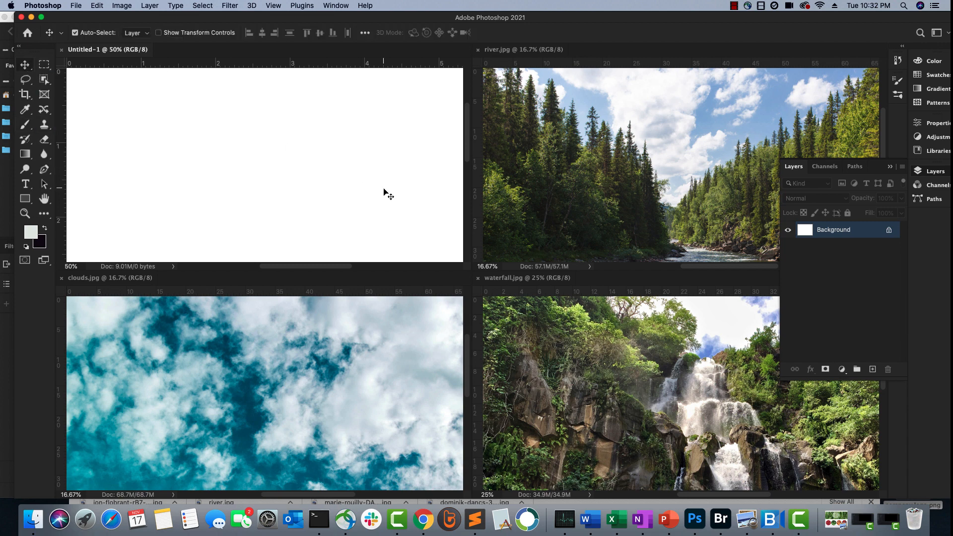
pyautogui.click(629, 175)
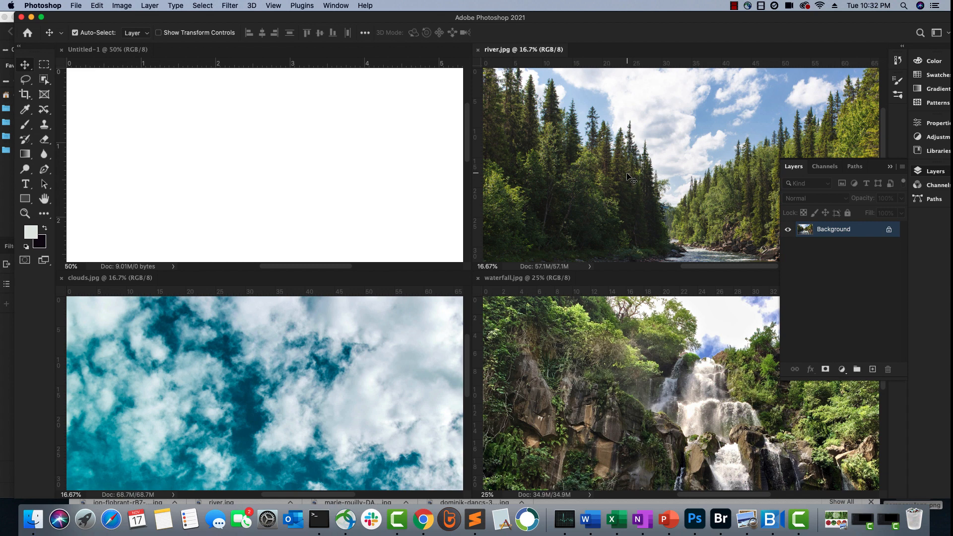
pyautogui.moveTo(624, 175); pyautogui.dragTo(401, 162)
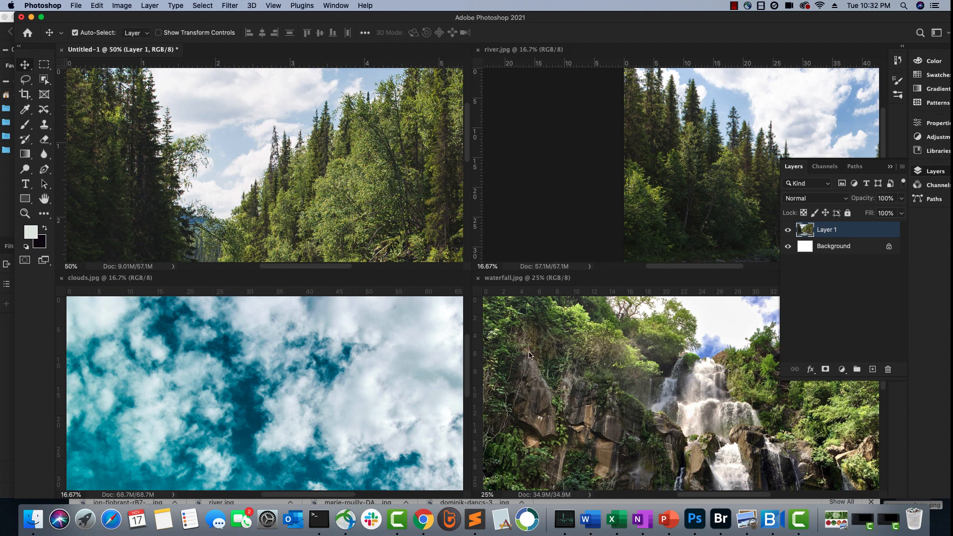
# - Copy the waterfall image into Untitled-1 as a layer above the river
pyautogui.click(610, 367)
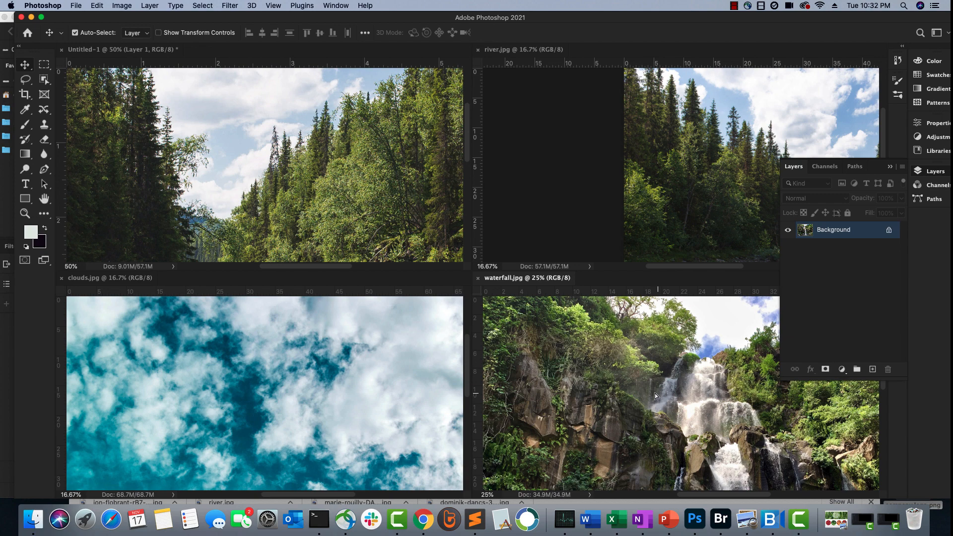
pyautogui.moveTo(654, 393); pyautogui.dragTo(379, 265)
pyautogui.moveTo(244, 162); pyautogui.dragTo(245, 161)
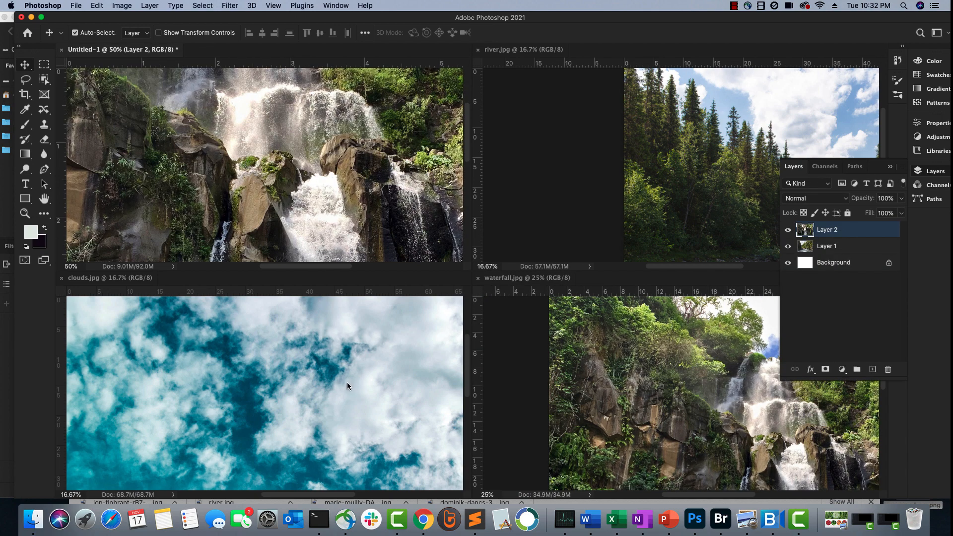
# - Copy the clouds image into Untitled-1 as the topmost layer
pyautogui.click(332, 381)
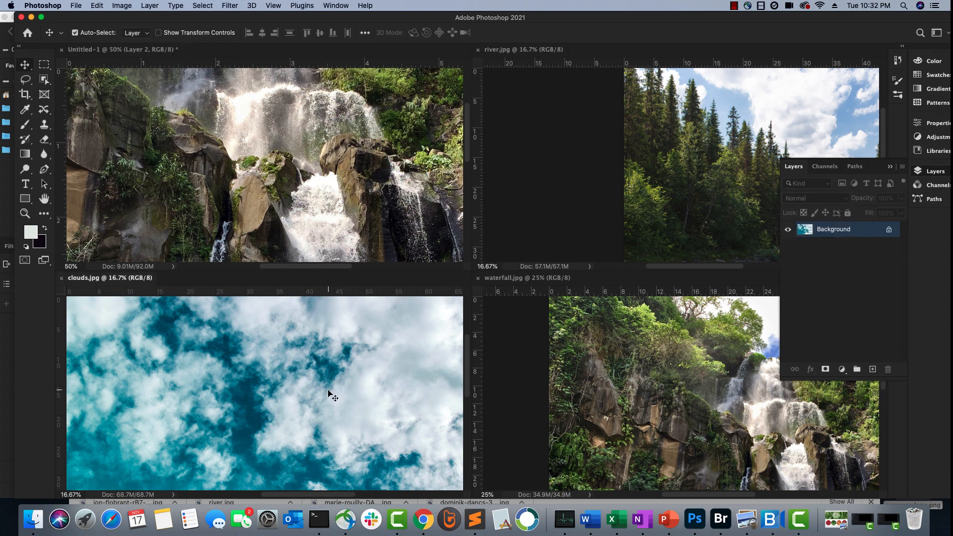
pyautogui.scroll(5, 328, 392)
pyautogui.moveTo(287, 180); pyautogui.dragTo(288, 186)
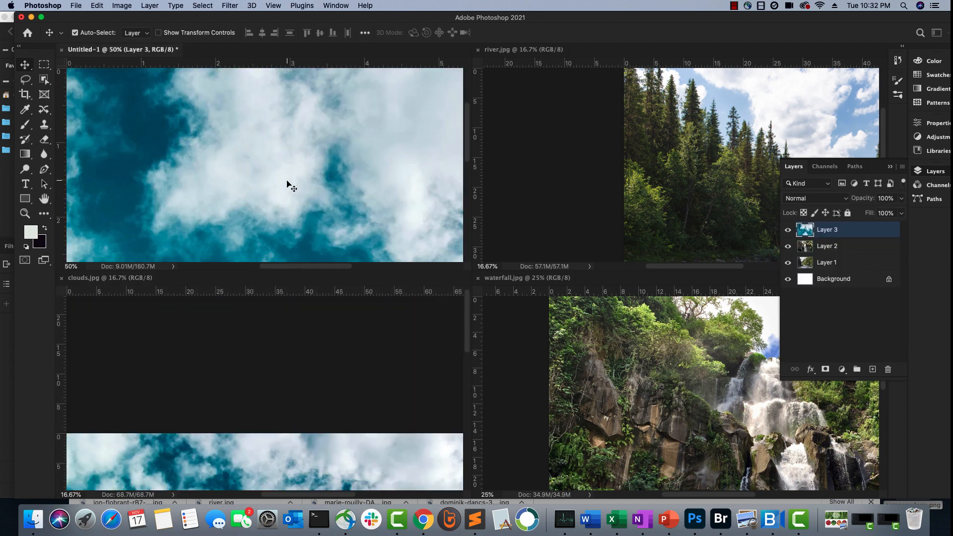
# - Close the source documents clouds.jpg, waterfall.jpg and river.jpg, keeping only Untitled-1 open
pyautogui.click(62, 278)
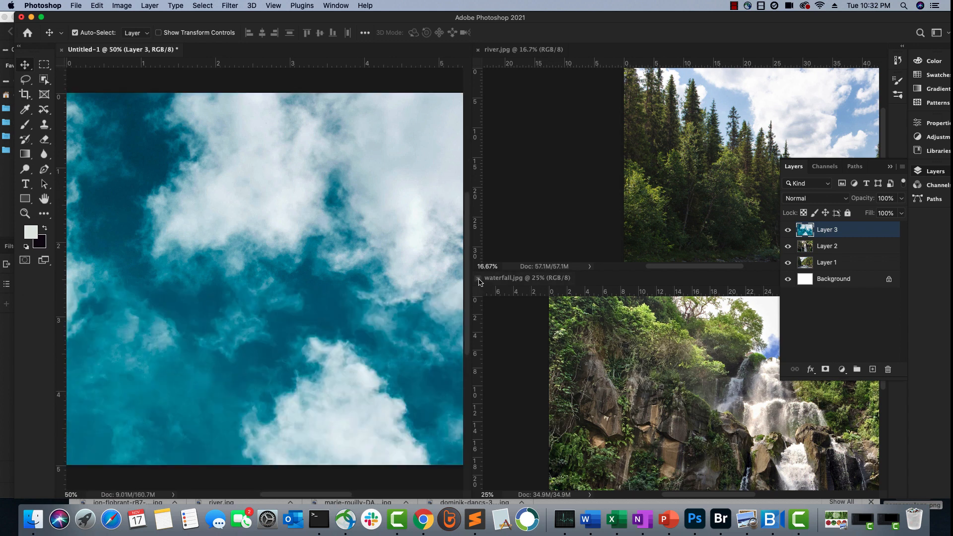
pyautogui.click(480, 281)
pyautogui.click(478, 50)
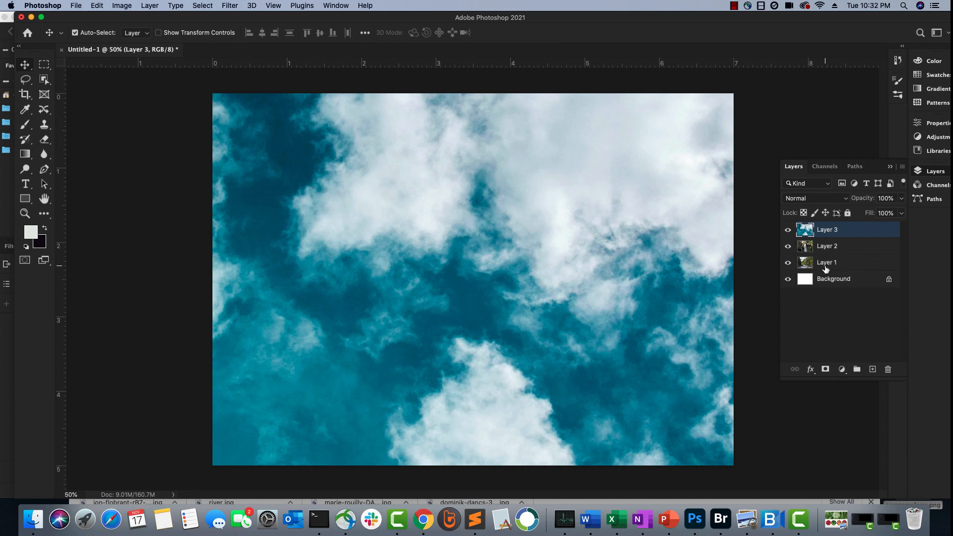
# - Hide the clouds layer (Layer 3) and the waterfall layer (Layer 2), leaving the river layer shown
pyautogui.click(828, 249)
pyautogui.click(826, 233)
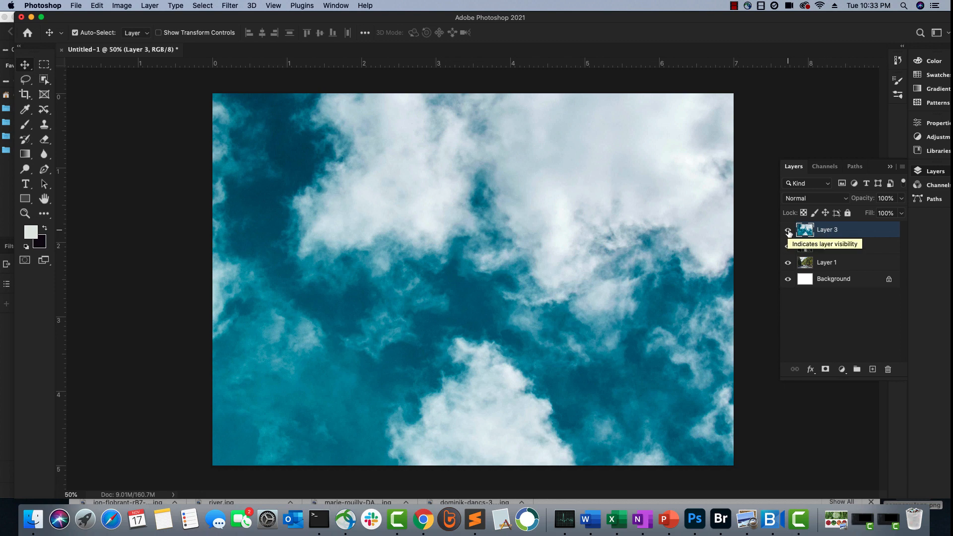
pyautogui.click(787, 231)
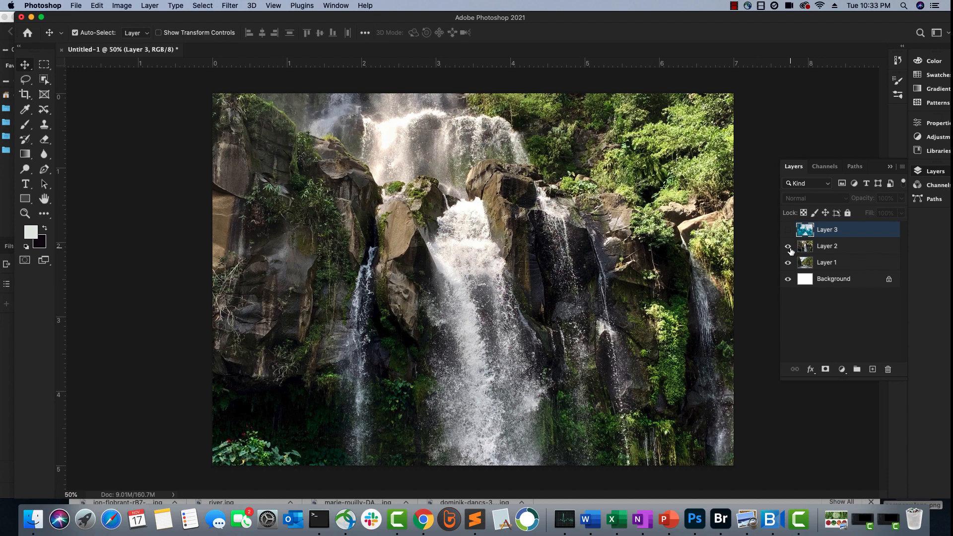
pyautogui.click(789, 247)
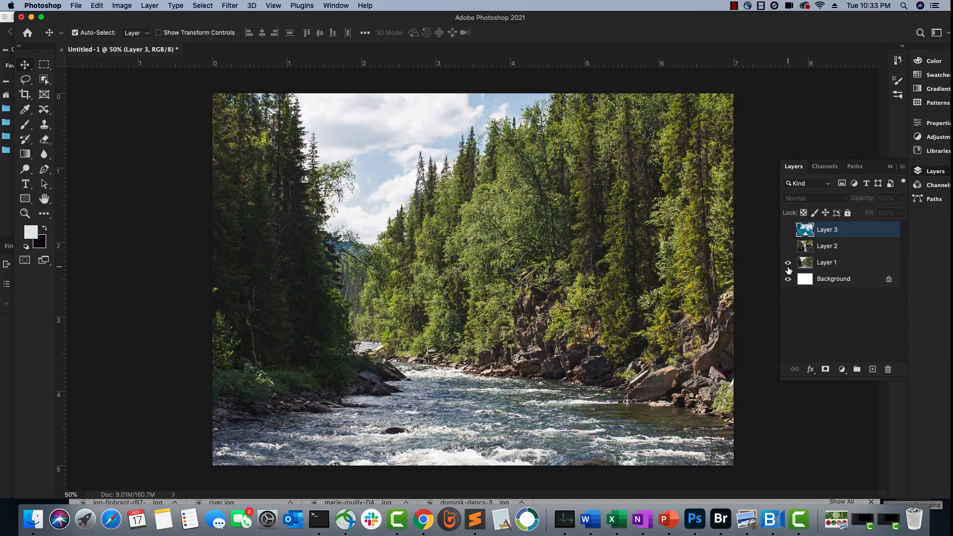
pyautogui.click(803, 263)
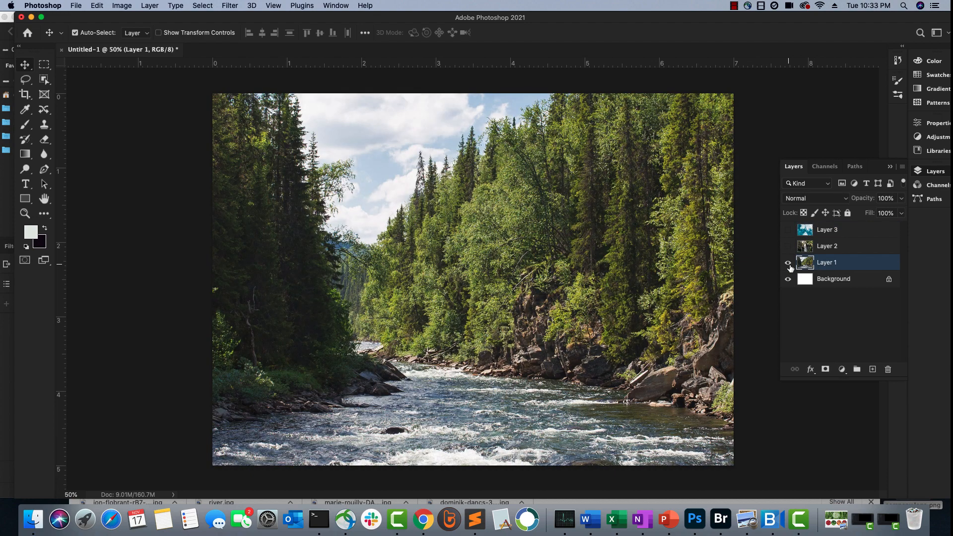
pyautogui.click(799, 281)
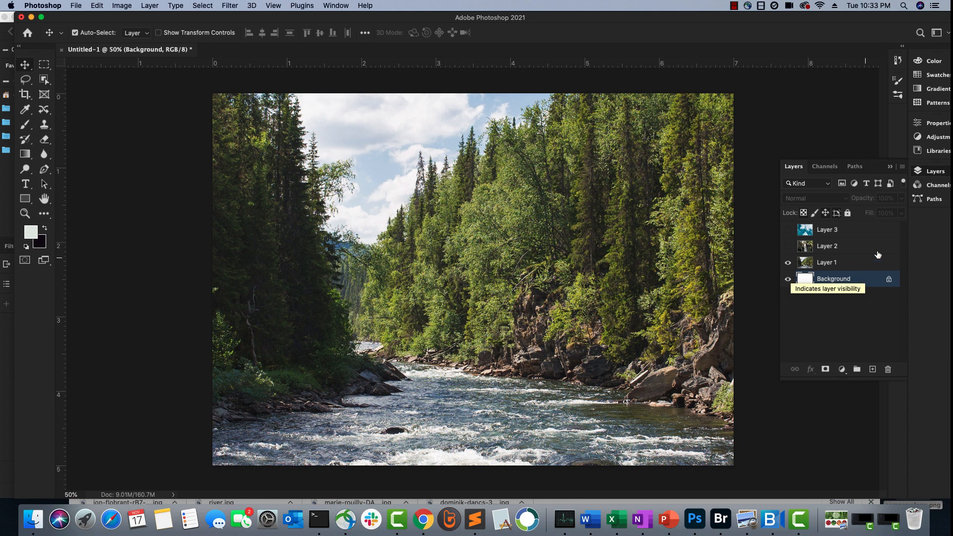
# - Rename Layer 3, which holds the sky image, as clouds
pyautogui.click(832, 233)
pyautogui.rightClick(832, 233)
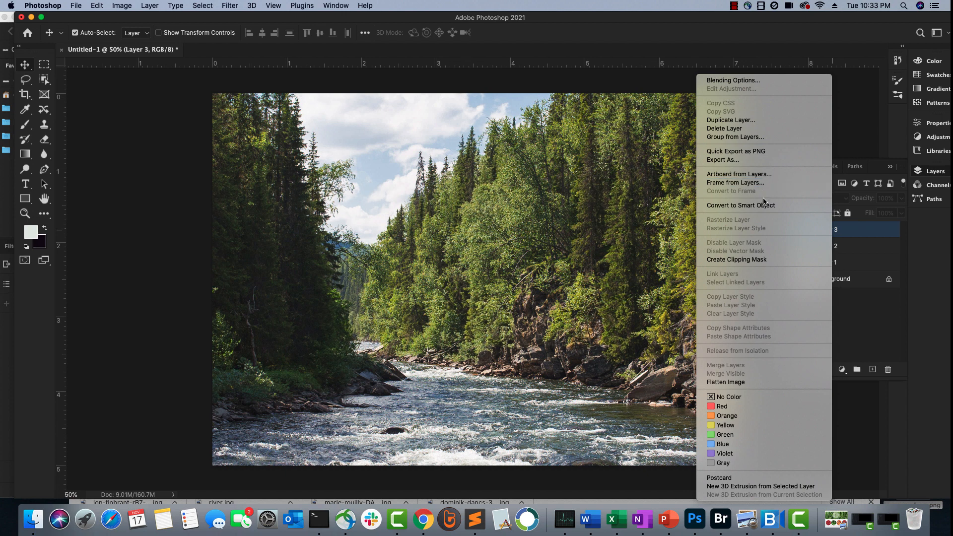
pyautogui.click(854, 233)
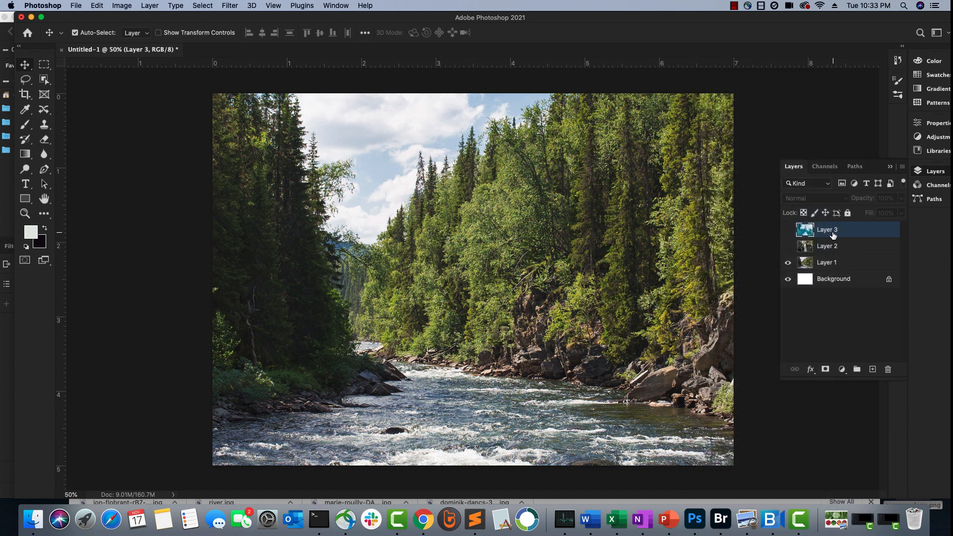
pyautogui.doubleClick(836, 230)
pyautogui.write('clouds')
pyautogui.press('Return')
# - Rename Layer 2 as waterfall
pyautogui.click(834, 248)
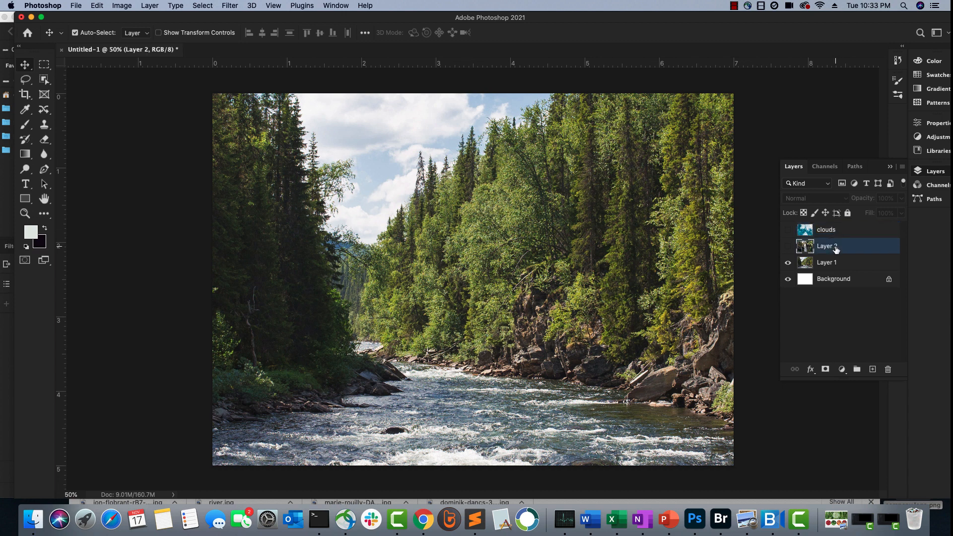
pyautogui.doubleClick(835, 247)
pyautogui.write('waterfall')
pyautogui.press('Return')
# - Rename Layer 1 as river
pyautogui.doubleClick(833, 264)
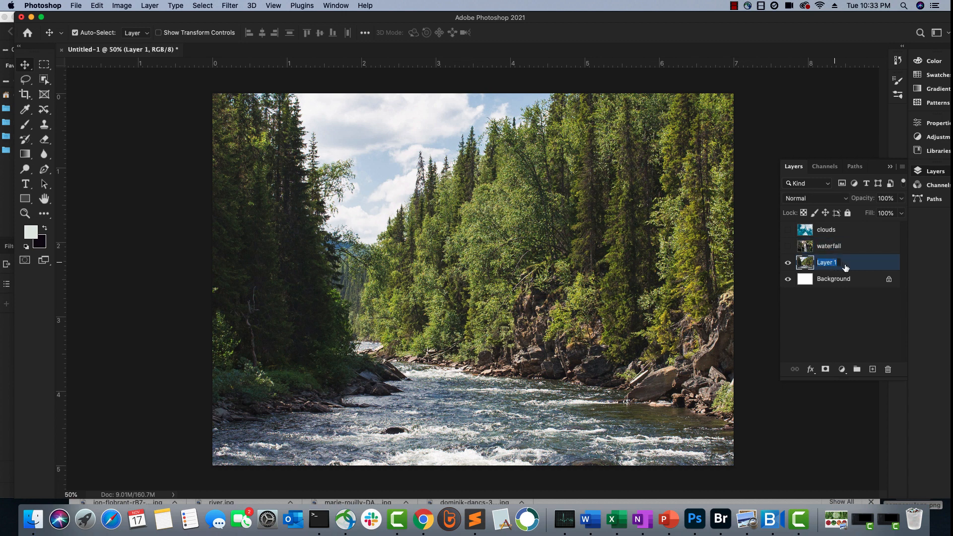
pyautogui.write('river')
pyautogui.press('Return')
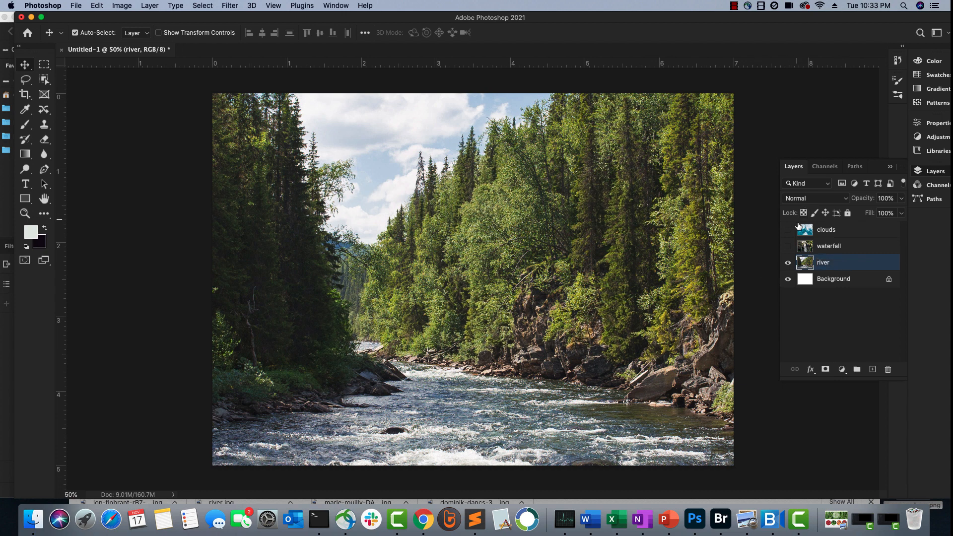
# - Show the waterfall and clouds layers and try sliding the photos sideways to expose the layers beneath them
pyautogui.click(788, 246)
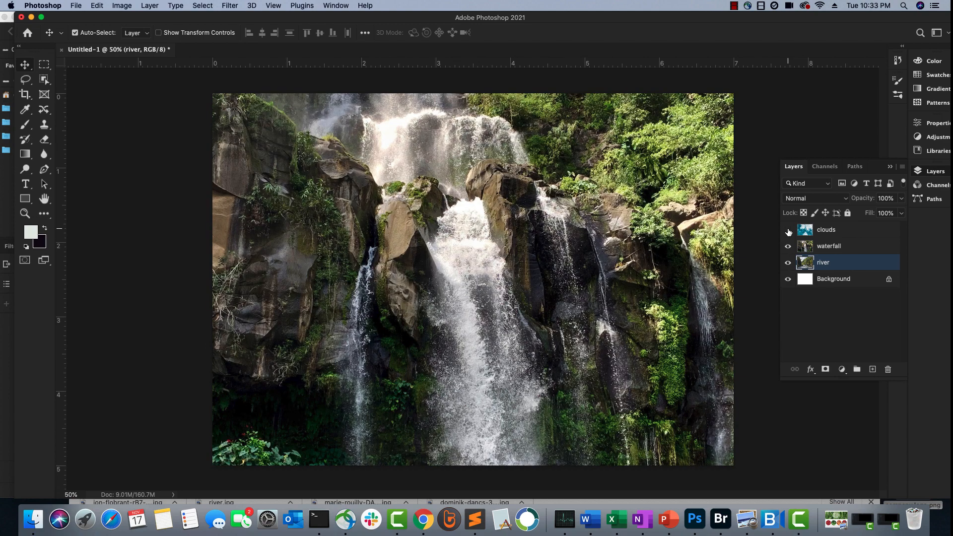
pyautogui.click(788, 230)
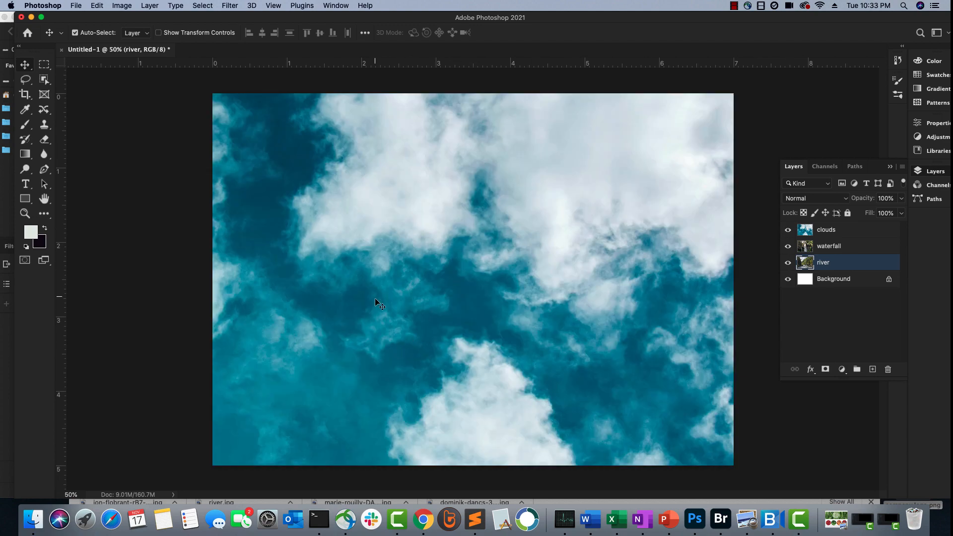
pyautogui.moveTo(395, 251); pyautogui.dragTo(427, 254)
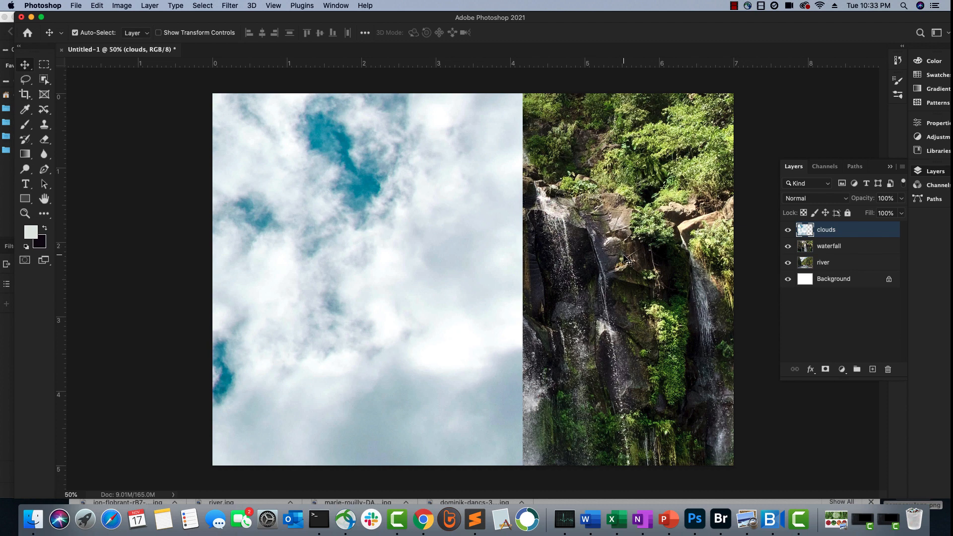
pyautogui.moveTo(643, 273); pyautogui.dragTo(491, 278)
pyautogui.click(662, 289)
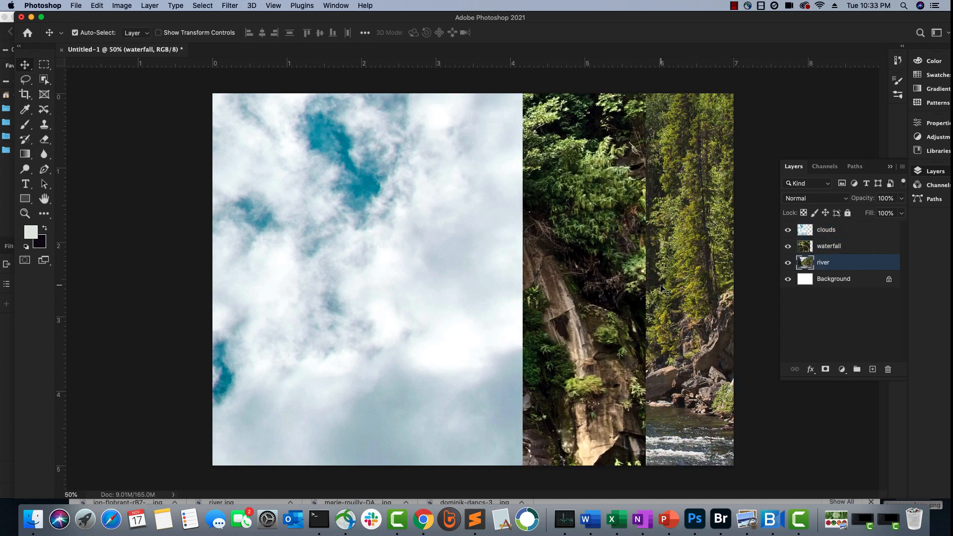
pyautogui.moveTo(604, 293); pyautogui.dragTo(553, 295)
pyautogui.moveTo(562, 297)
pyautogui.mouseDown()
pyautogui.moveTo(603, 293)
pyautogui.moveTo(559, 292)
pyautogui.mouseUp()
pyautogui.moveTo(477, 290); pyautogui.dragTo(616, 288)
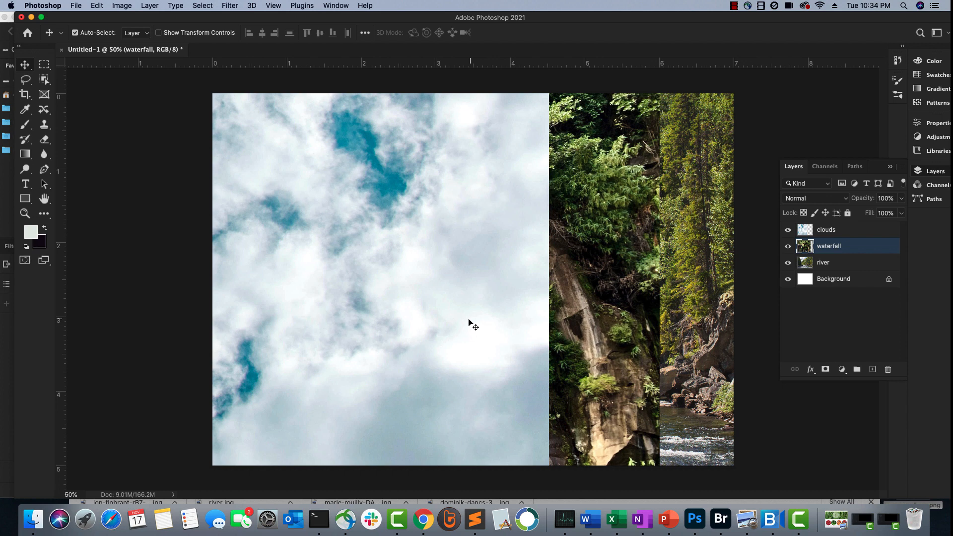
pyautogui.click(734, 6)
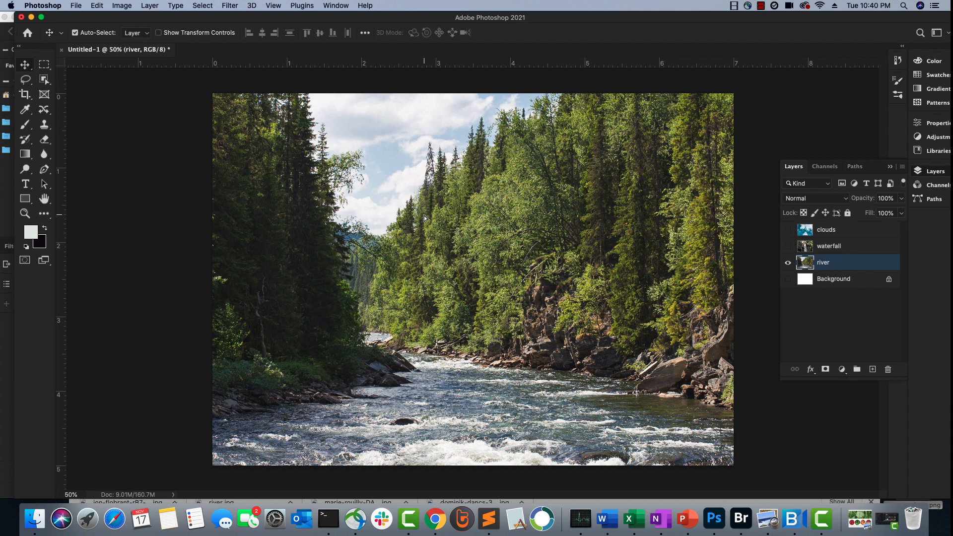
# - Move the river photo down on the canvas and add a Reveal All layer mask to the river layer
pyautogui.moveTo(424, 215); pyautogui.dragTo(421, 253)
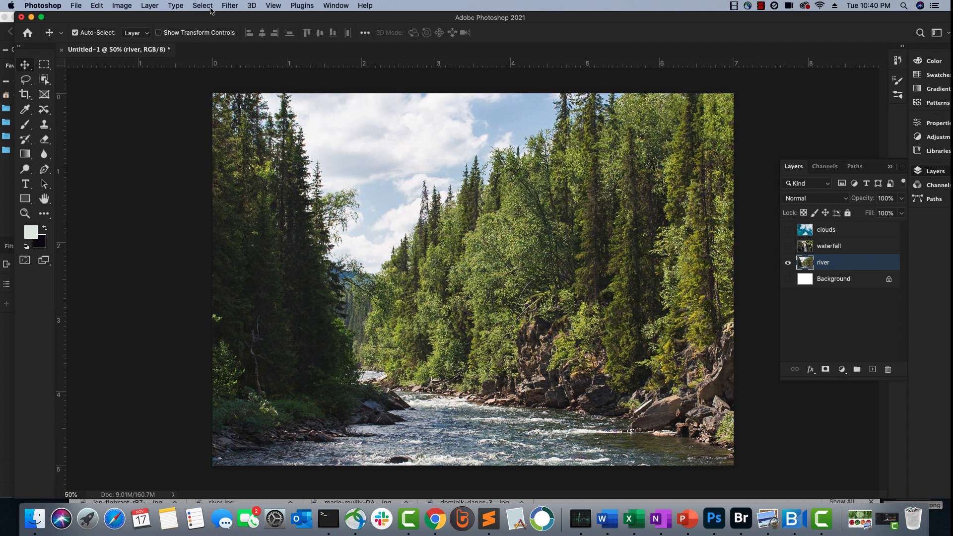
pyautogui.click(150, 5)
pyautogui.moveTo(176, 168)
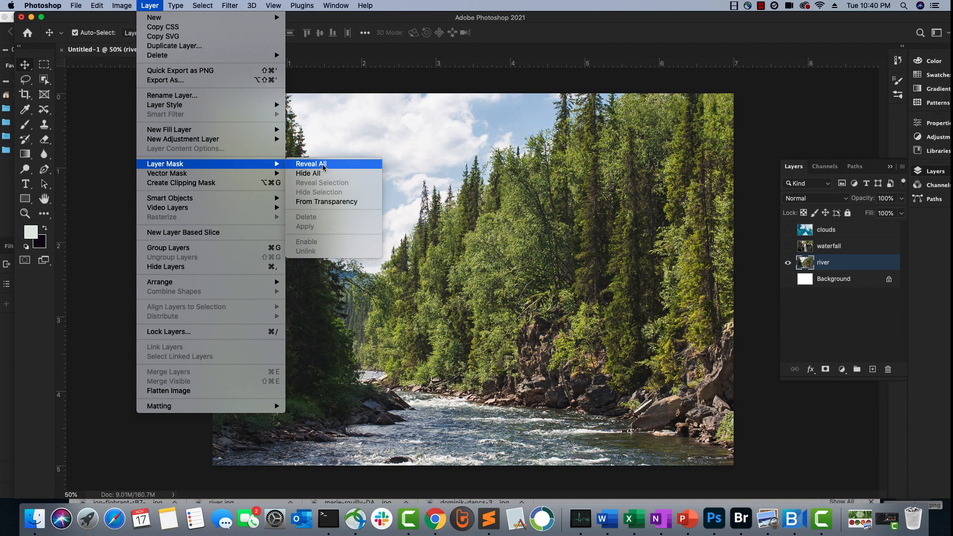
pyautogui.click(323, 167)
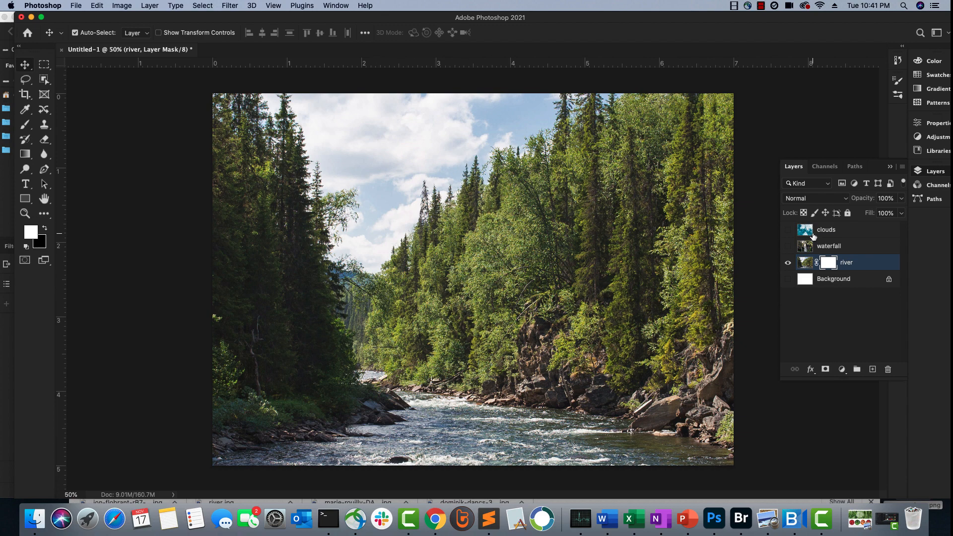
# - Compare the river and waterfall layers by toggling their visibility, and move the waterfall layer below the river layer, keeping it hidden
pyautogui.click(787, 246)
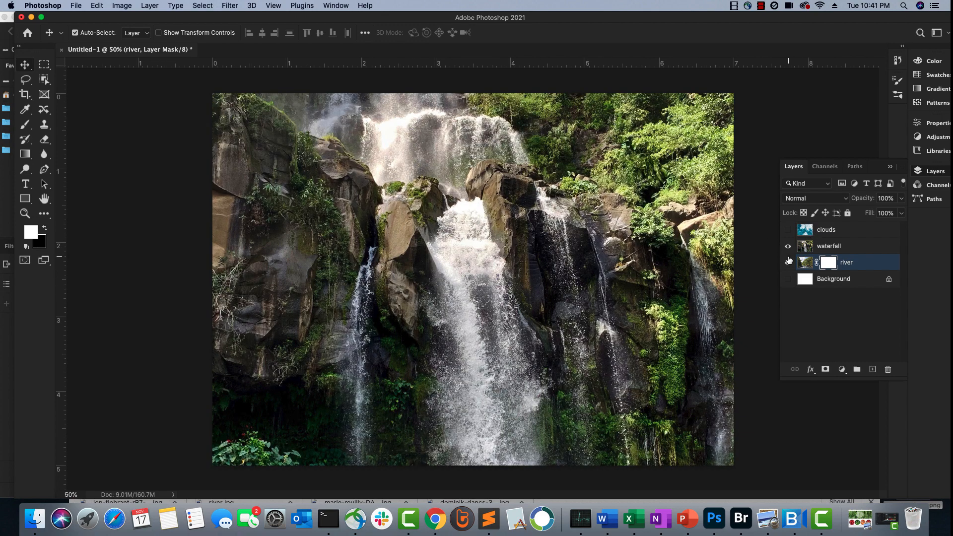
pyautogui.click(788, 263)
pyautogui.click(787, 246)
pyautogui.click(789, 265)
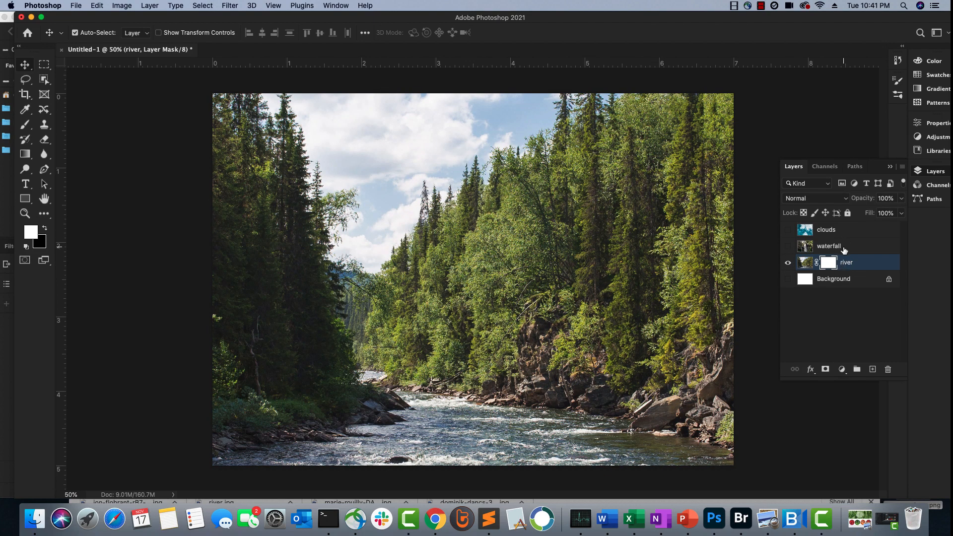
pyautogui.moveTo(845, 246); pyautogui.dragTo(852, 278)
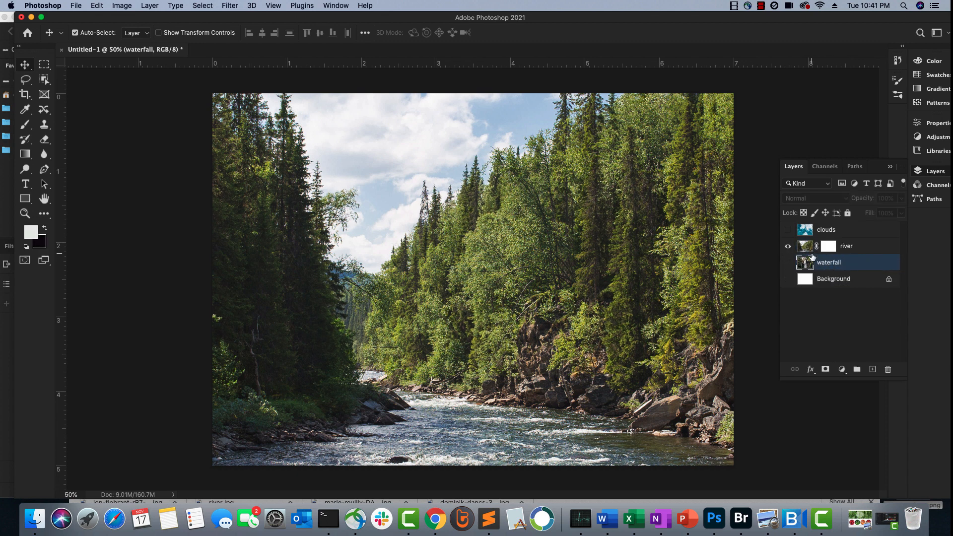
pyautogui.click(788, 263)
pyautogui.click(789, 264)
# - Activate the Brush tool on the river layer's image and check the brush size and hardness settings
pyautogui.click(27, 128)
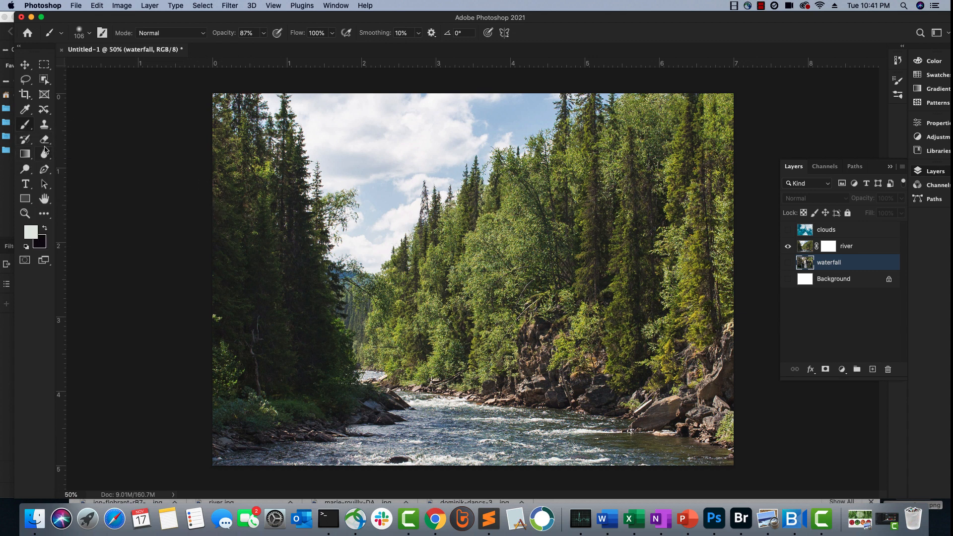
pyautogui.click(26, 110)
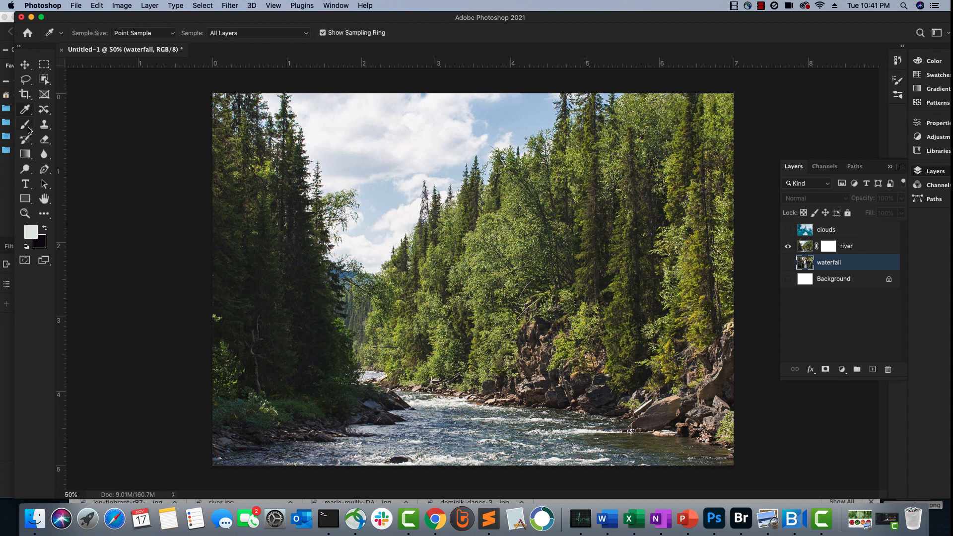
pyautogui.click(27, 127)
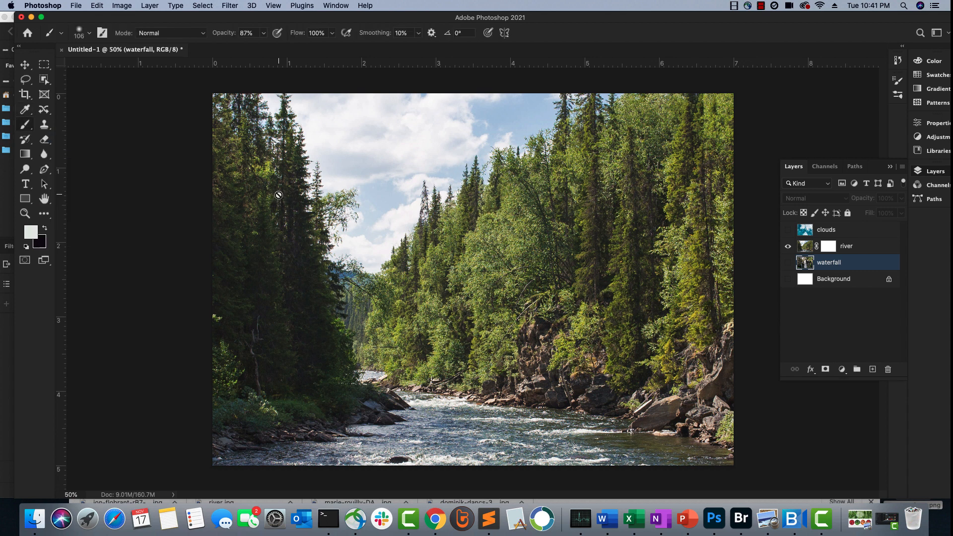
pyautogui.click(810, 248)
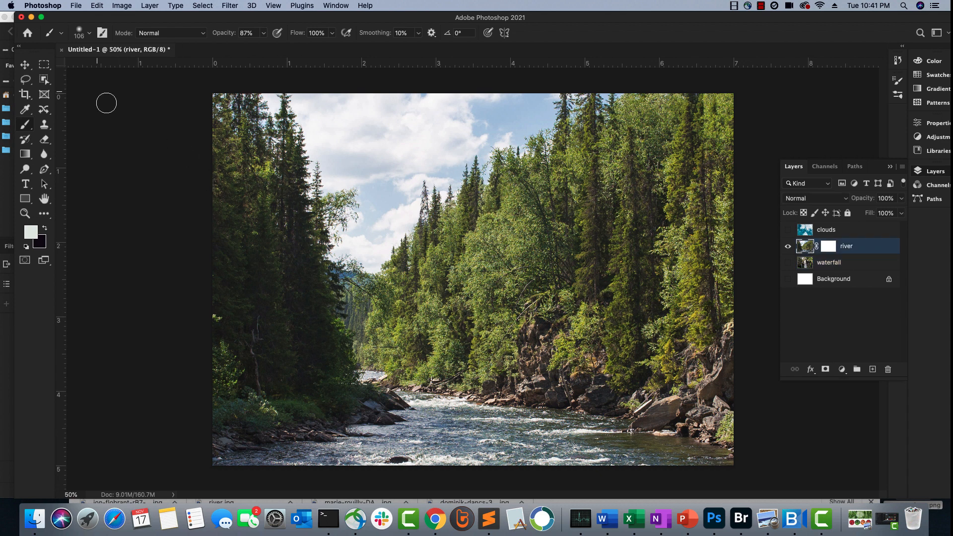
pyautogui.click(90, 34)
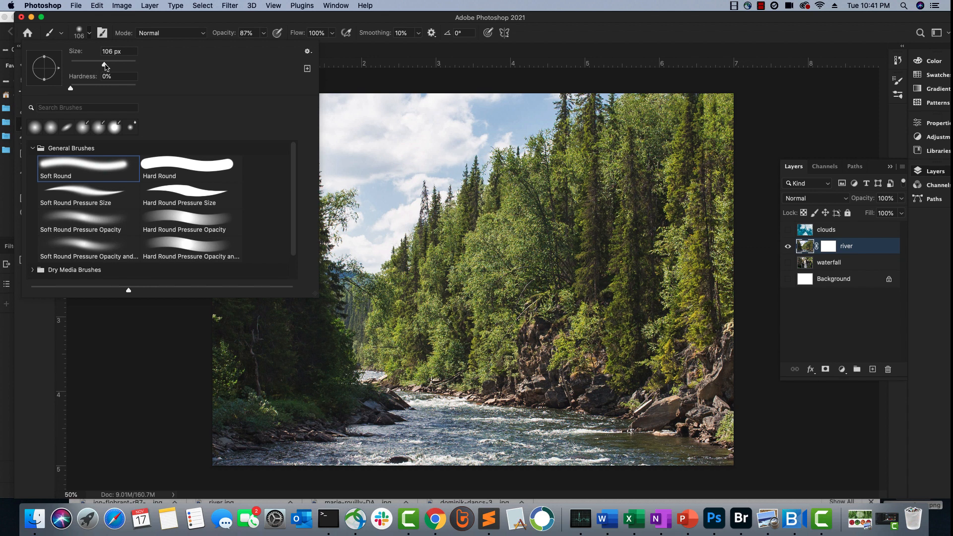
pyautogui.moveTo(104, 65)
pyautogui.mouseDown()
pyautogui.moveTo(113, 66)
pyautogui.moveTo(96, 66)
pyautogui.mouseUp()
pyautogui.press('Escape')
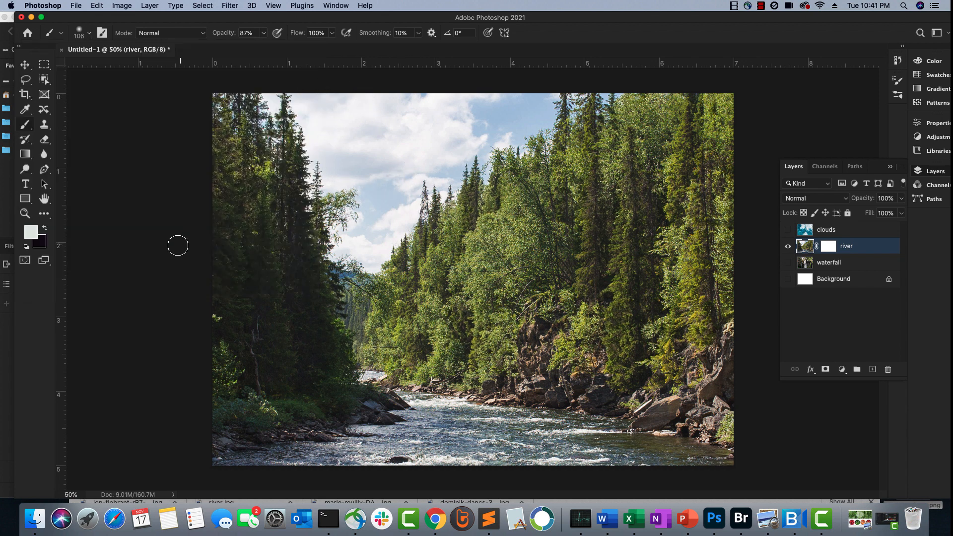
# - Paint black over the trees on the river layer's image itself and undo the stroke
pyautogui.click(44, 230)
pyautogui.moveTo(448, 223)
pyautogui.mouseDown()
pyautogui.moveTo(438, 275)
pyautogui.moveTo(430, 227)
pyautogui.moveTo(404, 300)
pyautogui.moveTo(433, 325)
pyautogui.moveTo(440, 299)
pyautogui.moveTo(469, 278)
pyautogui.mouseUp()
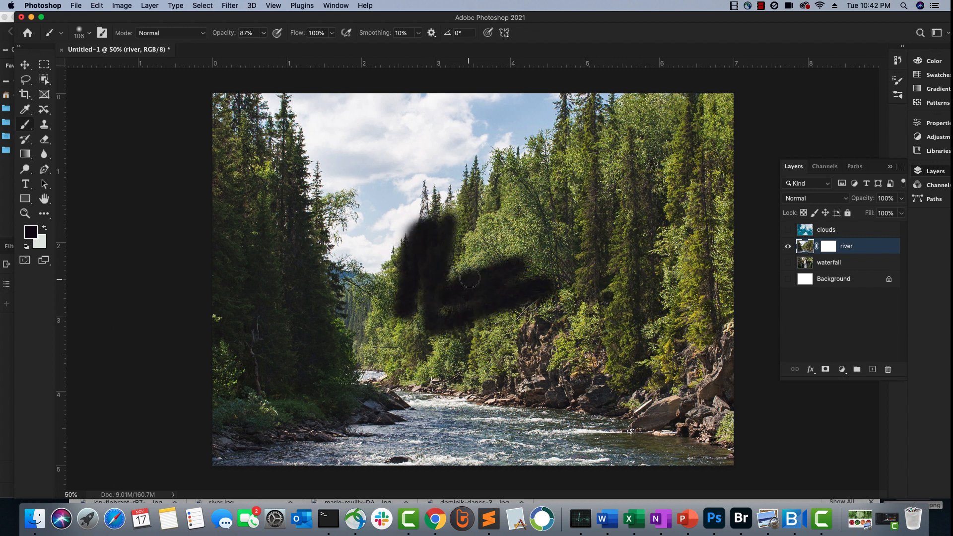
pyautogui.press('super+z')
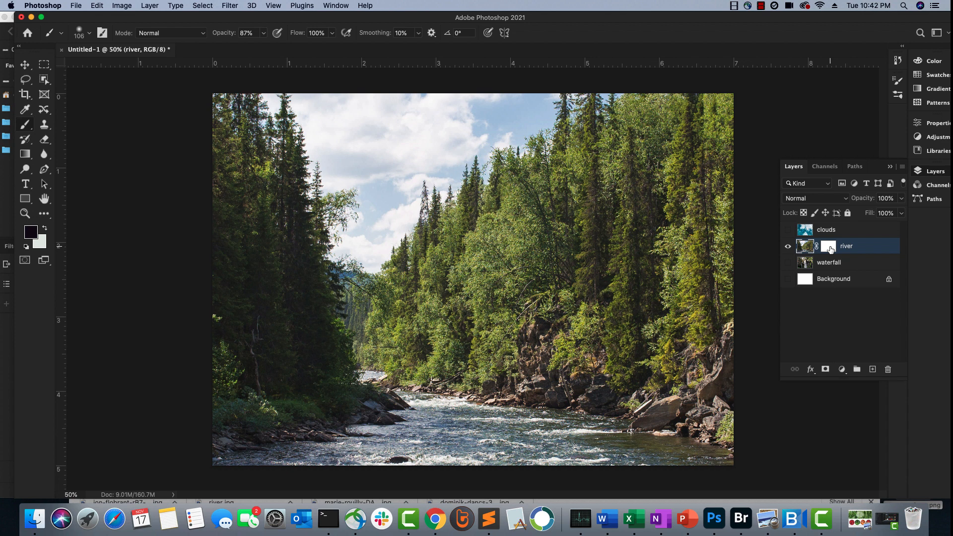
# - Show the waterfall layer and paint black on the river layer's mask to reveal the central falls and the rock beside them
pyautogui.click(828, 246)
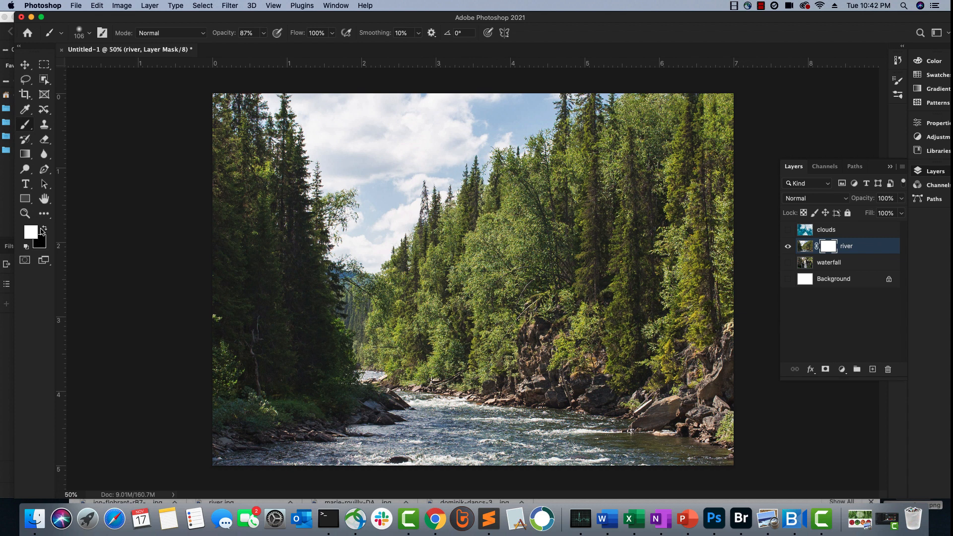
pyautogui.click(41, 229)
pyautogui.moveTo(464, 234); pyautogui.dragTo(456, 265)
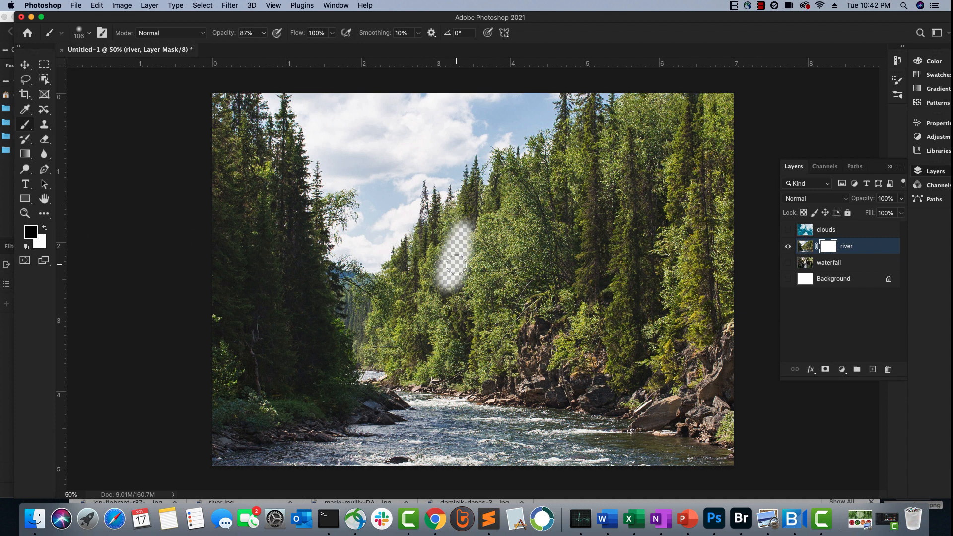
pyautogui.click(788, 262)
pyautogui.moveTo(447, 263)
pyautogui.mouseDown()
pyautogui.moveTo(474, 241)
pyautogui.moveTo(451, 215)
pyautogui.moveTo(402, 227)
pyautogui.moveTo(430, 256)
pyautogui.moveTo(431, 230)
pyautogui.moveTo(424, 245)
pyautogui.moveTo(398, 220)
pyautogui.moveTo(394, 233)
pyautogui.moveTo(389, 216)
pyautogui.moveTo(364, 222)
pyautogui.moveTo(379, 228)
pyautogui.moveTo(369, 244)
pyautogui.moveTo(397, 269)
pyautogui.moveTo(492, 287)
pyautogui.moveTo(468, 284)
pyautogui.moveTo(461, 341)
pyautogui.moveTo(441, 371)
pyautogui.moveTo(436, 350)
pyautogui.moveTo(446, 304)
pyautogui.moveTo(445, 334)
pyautogui.moveTo(460, 328)
pyautogui.moveTo(482, 368)
pyautogui.moveTo(489, 338)
pyautogui.moveTo(487, 365)
pyautogui.moveTo(460, 373)
pyautogui.moveTo(435, 358)
pyautogui.moveTo(441, 324)
pyautogui.moveTo(432, 306)
pyautogui.moveTo(452, 396)
pyautogui.moveTo(500, 368)
pyautogui.moveTo(508, 347)
pyautogui.moveTo(462, 273)
pyautogui.moveTo(443, 309)
pyautogui.moveTo(430, 311)
pyautogui.moveTo(443, 389)
pyautogui.moveTo(462, 428)
pyautogui.moveTo(430, 418)
pyautogui.moveTo(436, 399)
pyautogui.mouseUp()
pyautogui.moveTo(433, 332)
pyautogui.mouseDown()
pyautogui.moveTo(388, 281)
pyautogui.moveTo(423, 332)
pyautogui.moveTo(438, 440)
pyautogui.moveTo(478, 425)
pyautogui.moveTo(471, 429)
pyautogui.moveTo(489, 406)
pyautogui.mouseUp()
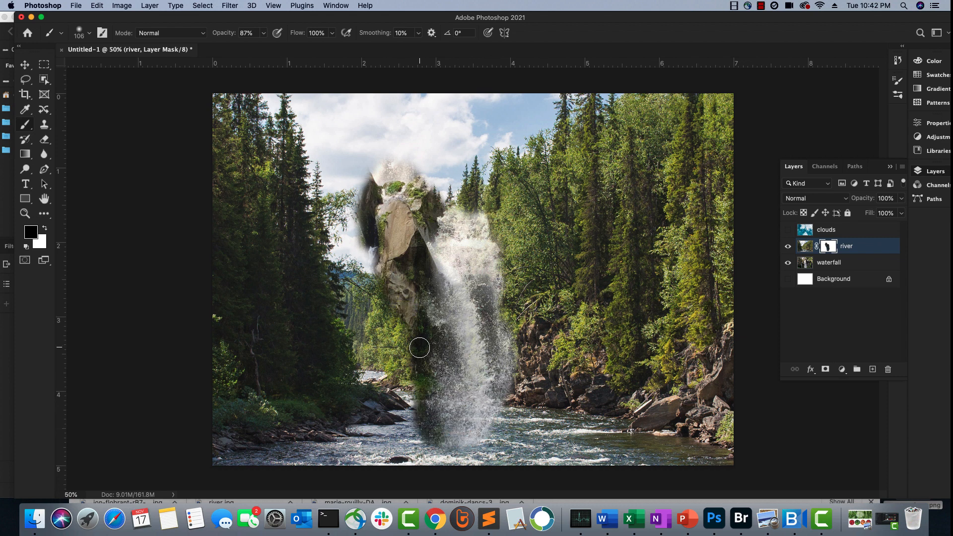
# - Extend the black painting on the river mask to reveal the small side cascade and the base of the falls
pyautogui.moveTo(415, 333)
pyautogui.mouseDown()
pyautogui.moveTo(385, 346)
pyautogui.moveTo(376, 297)
pyautogui.moveTo(364, 286)
pyautogui.moveTo(360, 300)
pyautogui.moveTo(421, 390)
pyautogui.moveTo(408, 354)
pyautogui.moveTo(390, 378)
pyautogui.moveTo(415, 415)
pyautogui.moveTo(492, 452)
pyautogui.moveTo(465, 455)
pyautogui.moveTo(437, 438)
pyautogui.moveTo(430, 458)
pyautogui.moveTo(424, 445)
pyautogui.moveTo(502, 463)
pyautogui.moveTo(462, 451)
pyautogui.moveTo(519, 450)
pyautogui.moveTo(530, 409)
pyautogui.moveTo(512, 400)
pyautogui.moveTo(520, 435)
pyautogui.moveTo(544, 458)
pyautogui.moveTo(396, 440)
pyautogui.moveTo(419, 459)
pyautogui.moveTo(401, 428)
pyautogui.moveTo(373, 421)
pyautogui.moveTo(393, 409)
pyautogui.moveTo(361, 395)
pyautogui.mouseUp()
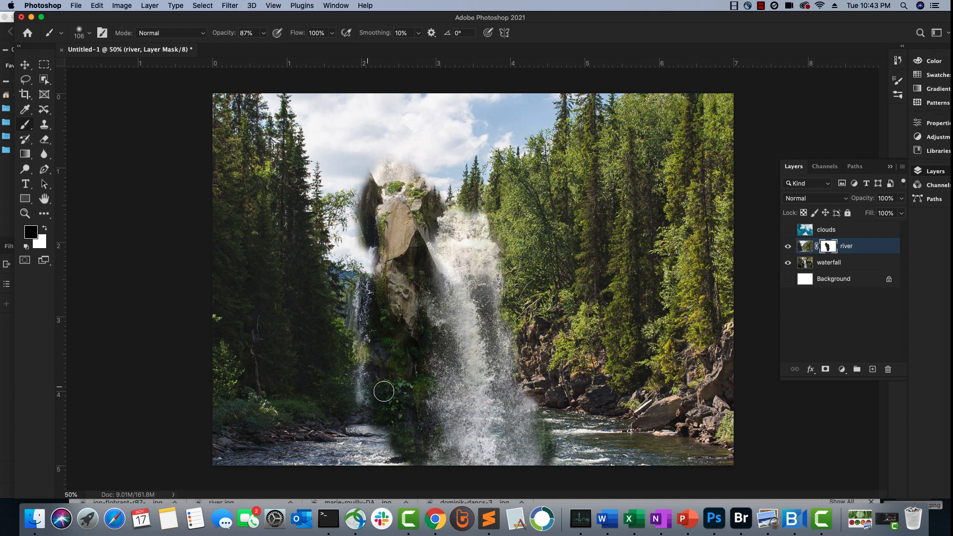
pyautogui.moveTo(370, 354)
pyautogui.mouseDown()
pyautogui.moveTo(365, 348)
pyautogui.moveTo(359, 366)
pyautogui.mouseUp()
pyautogui.moveTo(388, 422)
pyautogui.mouseDown()
pyautogui.moveTo(380, 446)
pyautogui.moveTo(404, 457)
pyautogui.mouseUp()
pyautogui.moveTo(542, 462)
pyautogui.mouseDown()
pyautogui.moveTo(521, 399)
pyautogui.moveTo(543, 445)
pyautogui.mouseUp()
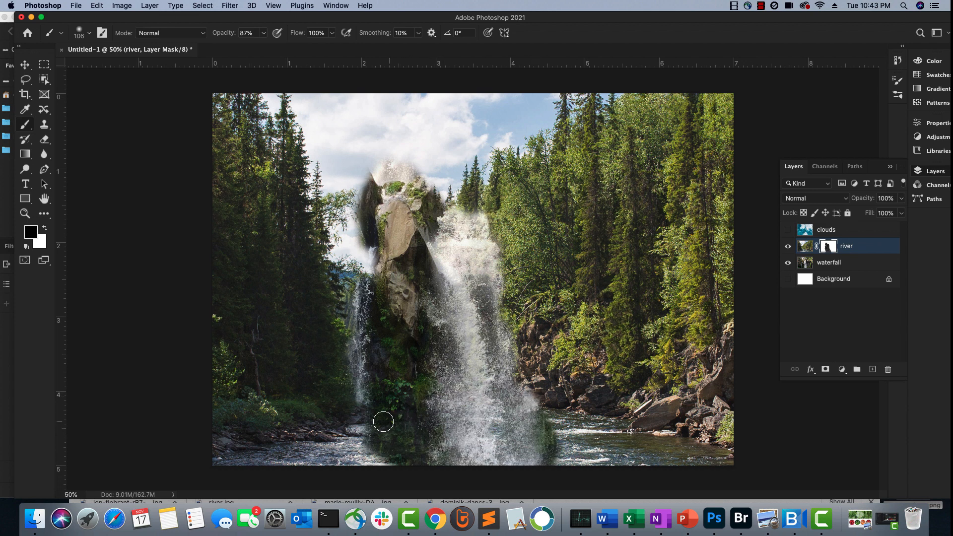
# - Restore the river around the waterfall's base with white on the river mask, and touch up the falling water's lower end with black
pyautogui.click(45, 229)
pyautogui.moveTo(392, 441)
pyautogui.mouseDown()
pyautogui.moveTo(371, 409)
pyautogui.moveTo(372, 442)
pyautogui.moveTo(359, 433)
pyautogui.moveTo(393, 454)
pyautogui.moveTo(416, 454)
pyautogui.moveTo(421, 417)
pyautogui.moveTo(379, 416)
pyautogui.moveTo(386, 411)
pyautogui.moveTo(425, 454)
pyautogui.moveTo(564, 459)
pyautogui.moveTo(535, 396)
pyautogui.moveTo(555, 426)
pyautogui.moveTo(556, 401)
pyautogui.mouseUp()
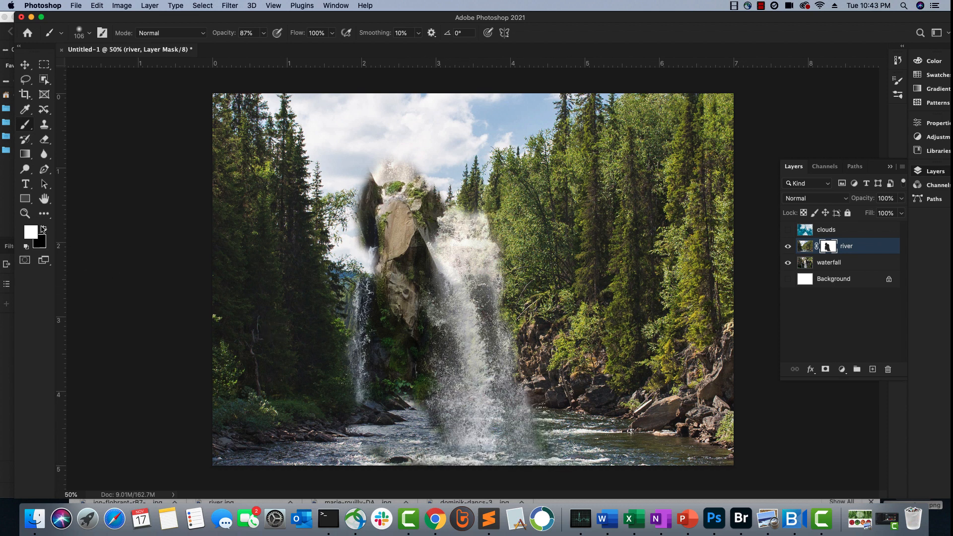
pyautogui.click(44, 227)
pyautogui.moveTo(453, 446)
pyautogui.mouseDown()
pyautogui.moveTo(506, 462)
pyautogui.moveTo(525, 455)
pyautogui.mouseUp()
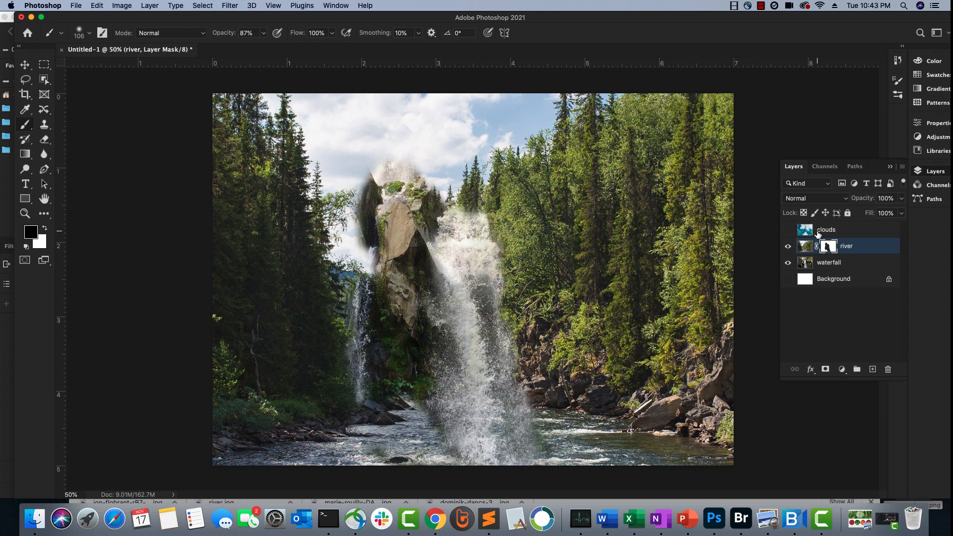
# - Show the clouds layer and add a Hide All layer mask to it
pyautogui.click(788, 230)
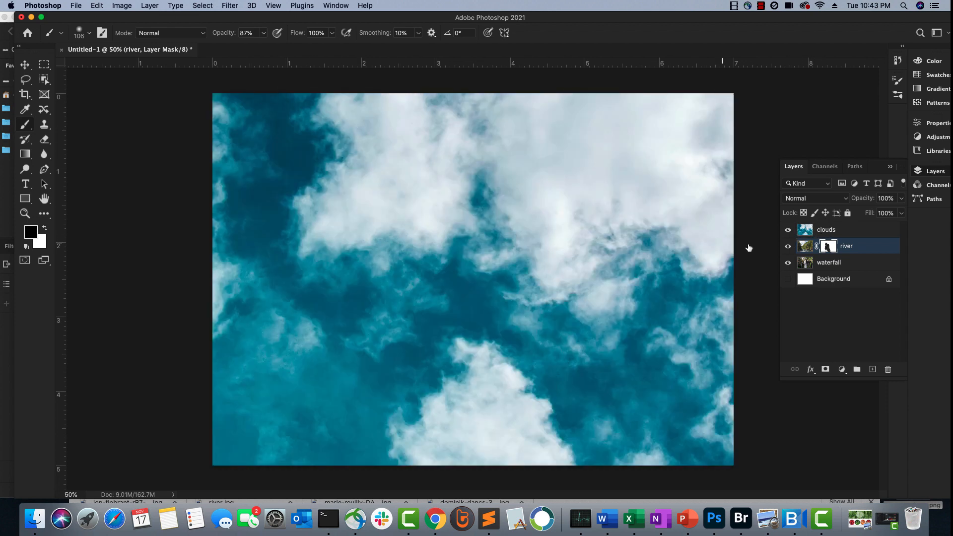
pyautogui.click(828, 232)
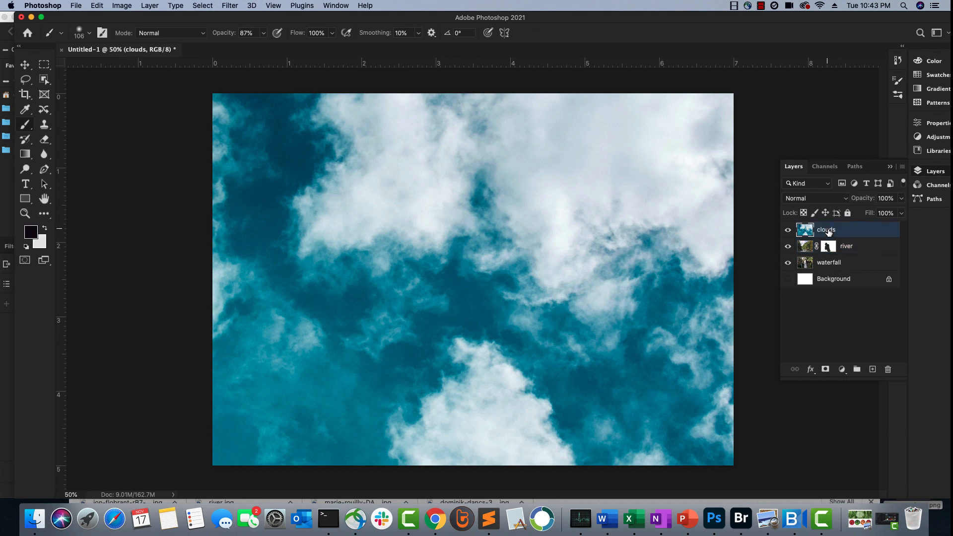
pyautogui.click(153, 8)
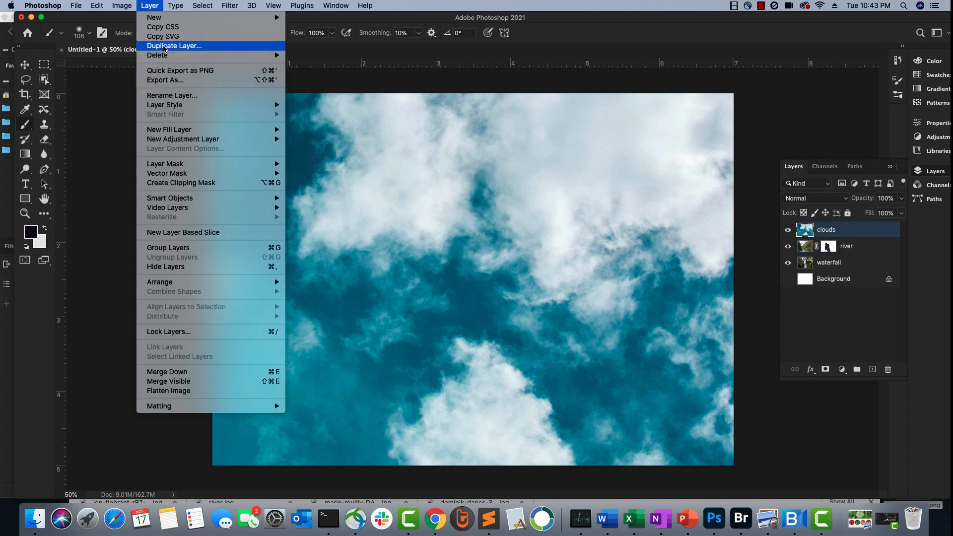
pyautogui.moveTo(194, 165)
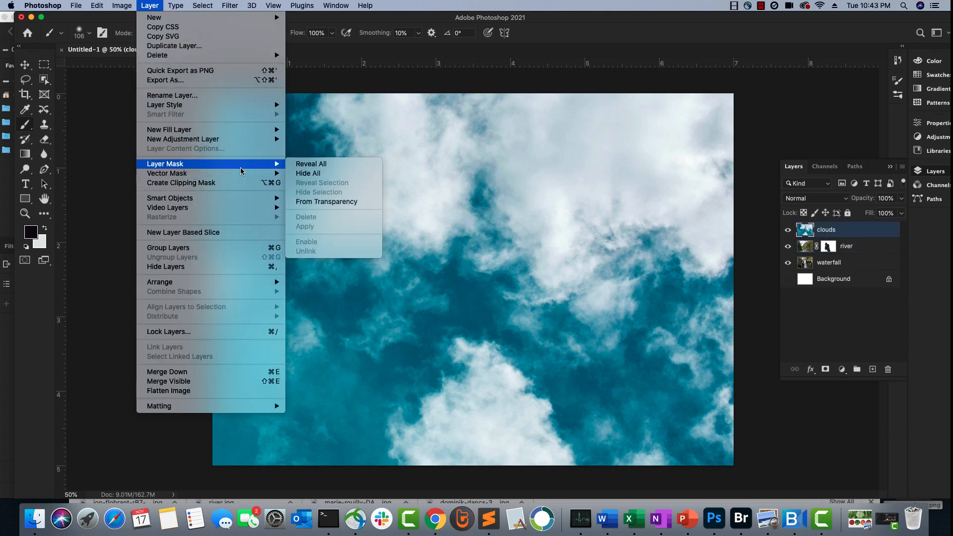
pyautogui.click(308, 174)
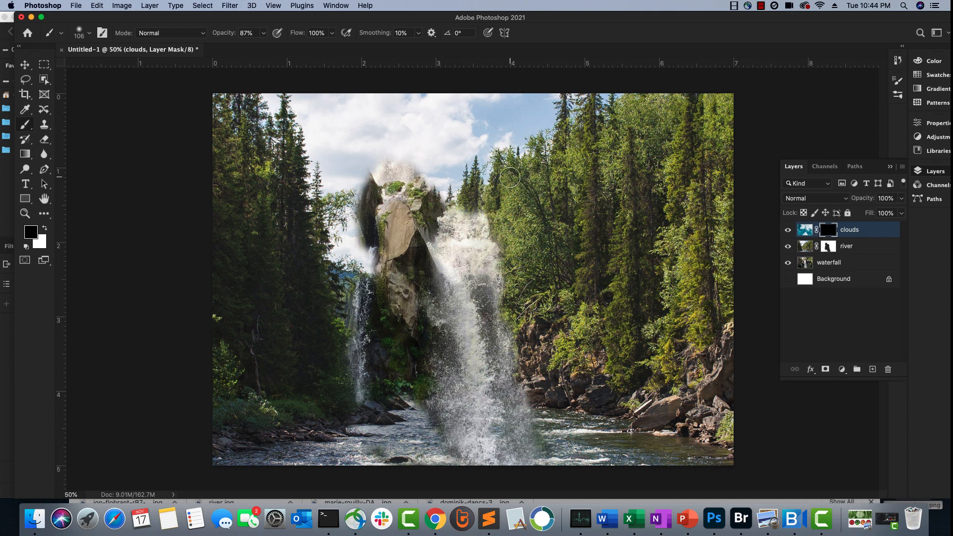
# - Paint white on the clouds mask across the sky, reducing the brush opacity to 45% for the area near the right-hand treetops
pyautogui.click(44, 230)
pyautogui.moveTo(432, 142)
pyautogui.mouseDown()
pyautogui.moveTo(454, 168)
pyautogui.moveTo(455, 141)
pyautogui.moveTo(478, 99)
pyautogui.moveTo(323, 112)
pyautogui.moveTo(342, 150)
pyautogui.moveTo(316, 136)
pyautogui.moveTo(309, 100)
pyautogui.moveTo(263, 94)
pyautogui.moveTo(297, 99)
pyautogui.moveTo(317, 157)
pyautogui.moveTo(339, 182)
pyautogui.moveTo(398, 151)
pyautogui.moveTo(433, 168)
pyautogui.moveTo(467, 158)
pyautogui.moveTo(516, 120)
pyautogui.moveTo(481, 105)
pyautogui.moveTo(260, 98)
pyautogui.moveTo(267, 128)
pyautogui.moveTo(296, 125)
pyautogui.moveTo(318, 165)
pyautogui.moveTo(531, 121)
pyautogui.mouseUp()
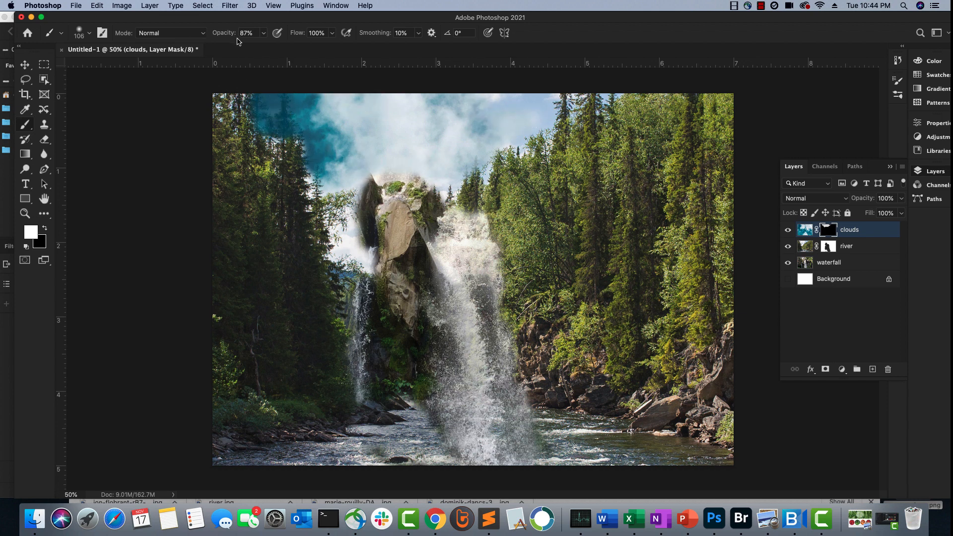
pyautogui.click(264, 37)
pyautogui.moveTo(256, 48); pyautogui.dragTo(242, 48)
pyautogui.moveTo(499, 130)
pyautogui.mouseDown()
pyautogui.moveTo(522, 150)
pyautogui.moveTo(500, 145)
pyautogui.moveTo(482, 159)
pyautogui.moveTo(521, 141)
pyautogui.moveTo(532, 157)
pyautogui.moveTo(540, 135)
pyautogui.moveTo(559, 132)
pyautogui.moveTo(557, 104)
pyautogui.moveTo(567, 97)
pyautogui.moveTo(610, 99)
pyautogui.moveTo(592, 124)
pyautogui.mouseUp()
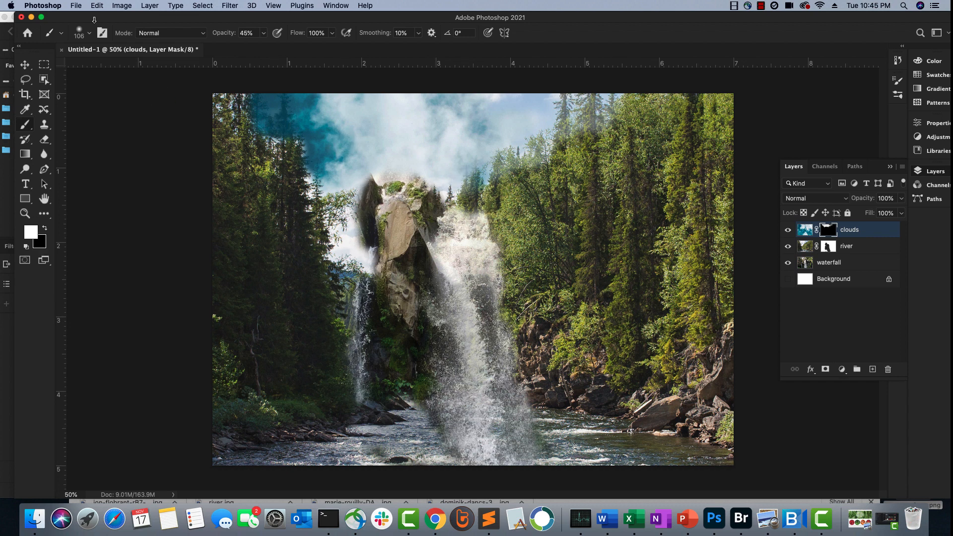
# - Save the composite on the computer as waterfall.psd in the layer masks folder, using the Photoshop format with layers kept
pyautogui.click(76, 6)
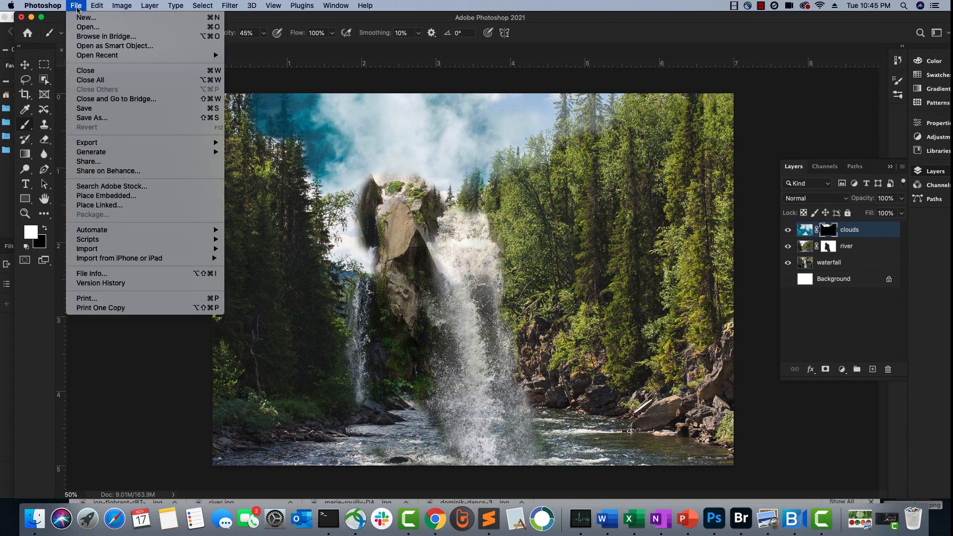
pyautogui.click(101, 110)
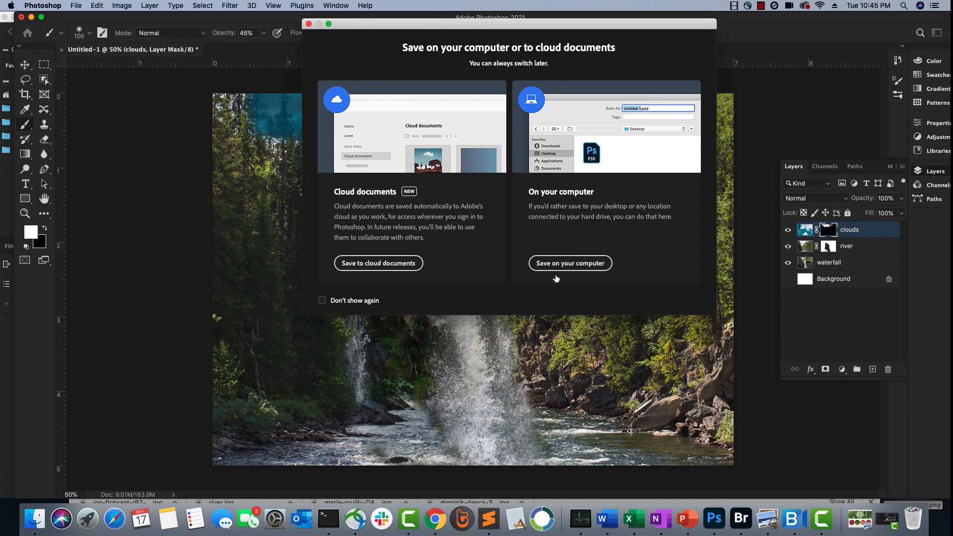
pyautogui.click(558, 272)
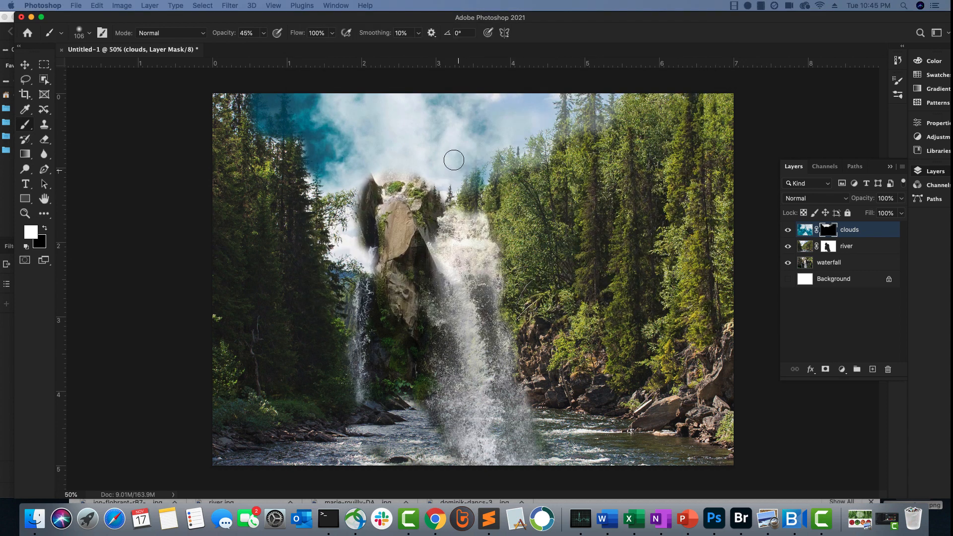
pyautogui.moveTo(94, 126); pyautogui.dragTo(174, 110)
pyautogui.moveTo(249, 127); pyautogui.dragTo(215, 121)
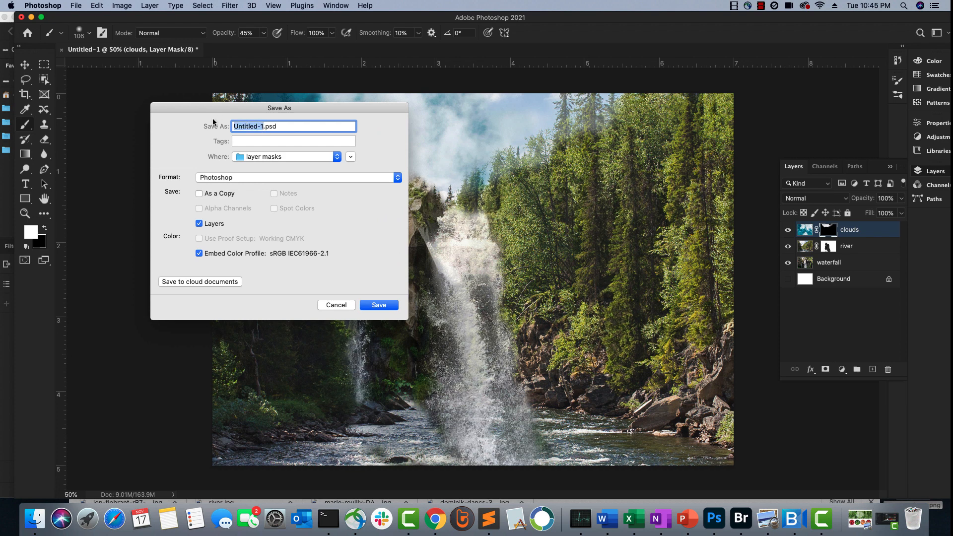
pyautogui.write('waterfall')
pyautogui.press('Return')
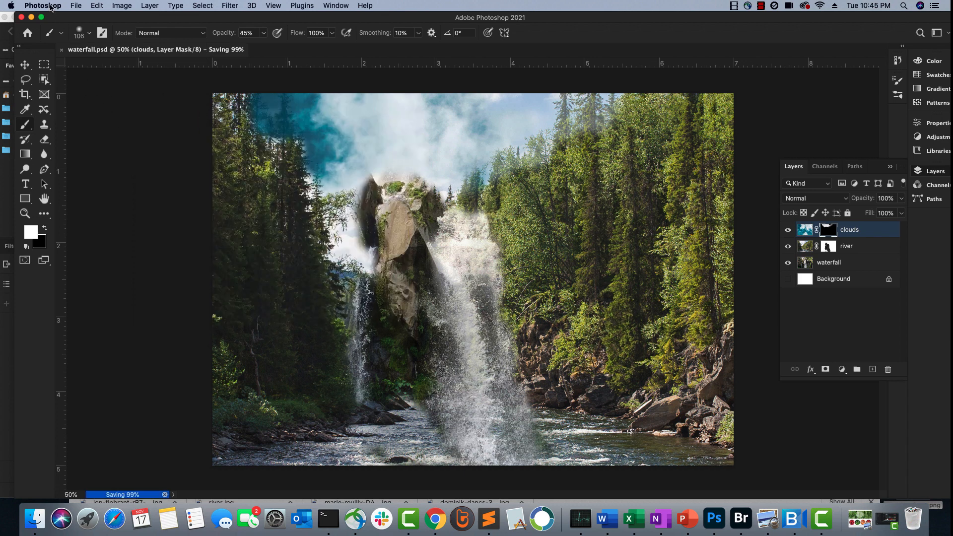
# - Export the composite as a GIF at 2100 x 1500 px, saving it to the Desktop as waterfall.gif
pyautogui.click(75, 6)
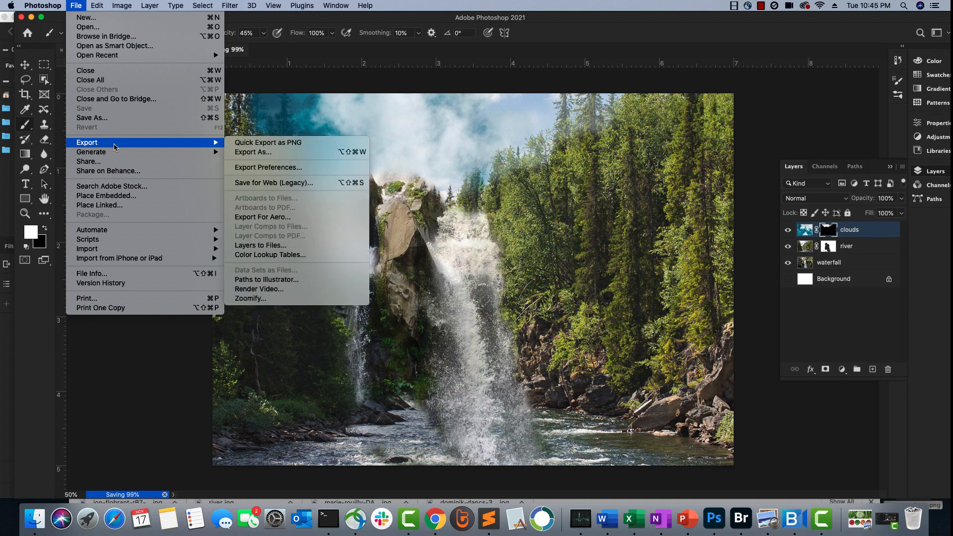
pyautogui.moveTo(182, 143)
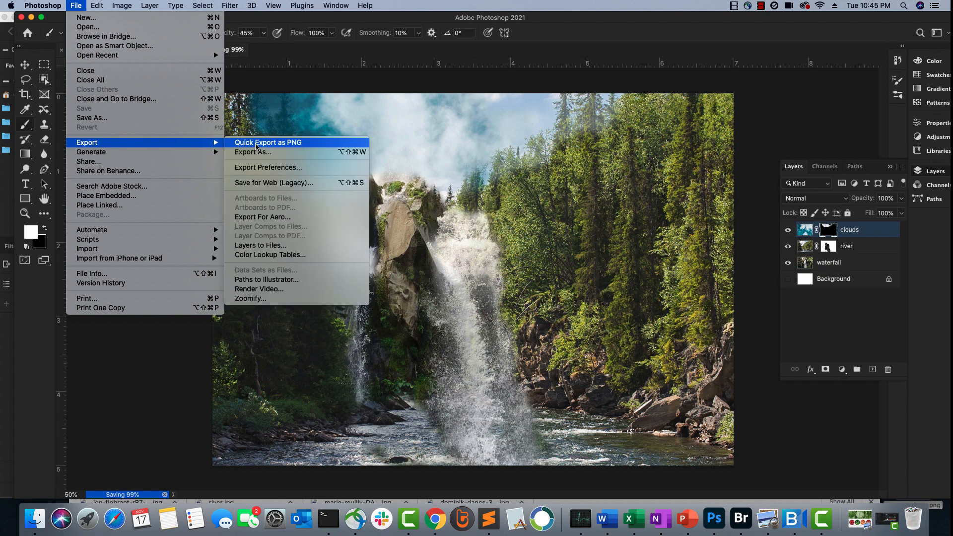
pyautogui.click(256, 152)
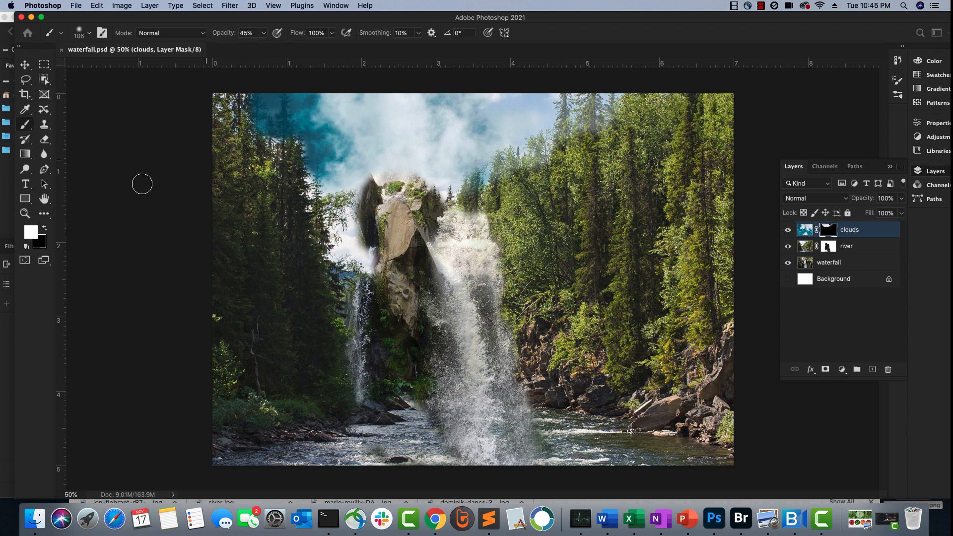
pyautogui.press('super+alt+shift+w')
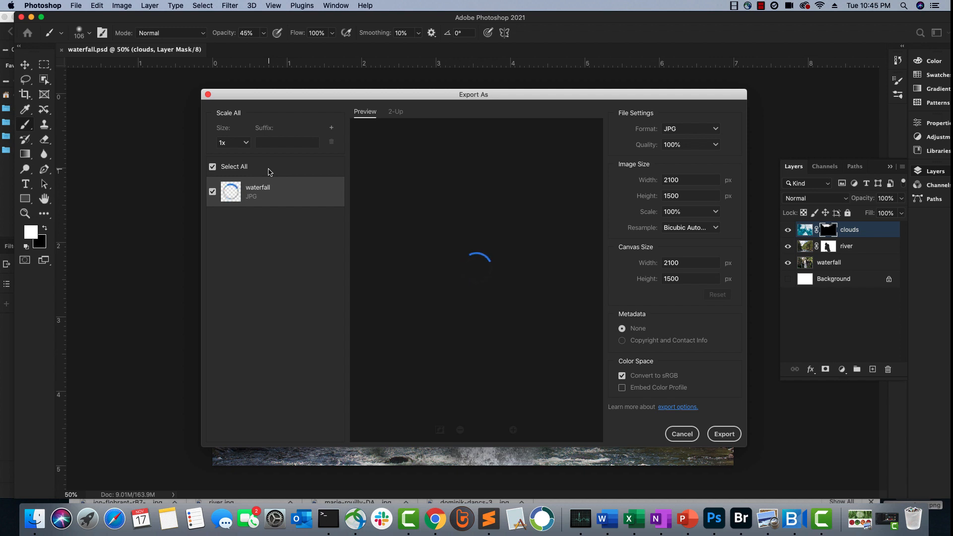
pyautogui.click(713, 130)
pyautogui.click(715, 131)
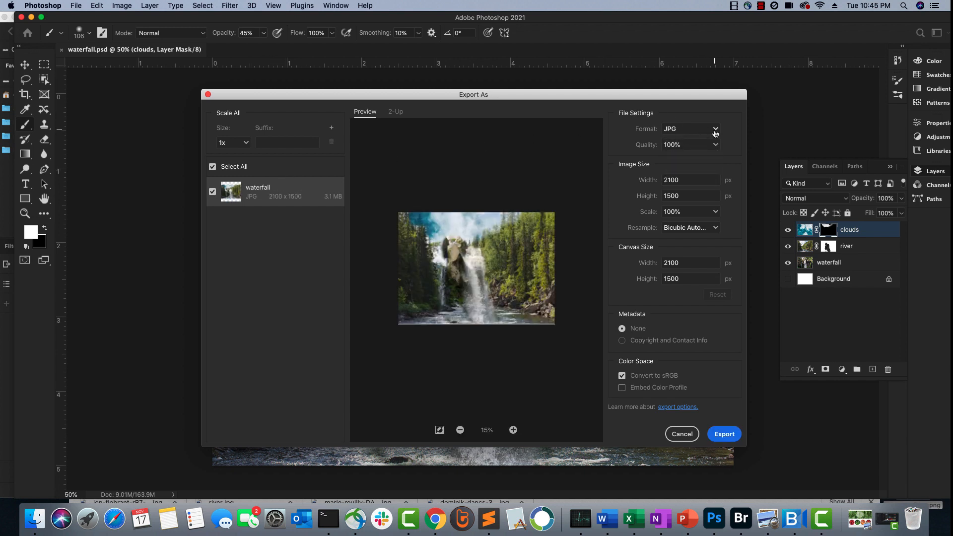
pyautogui.click(715, 132)
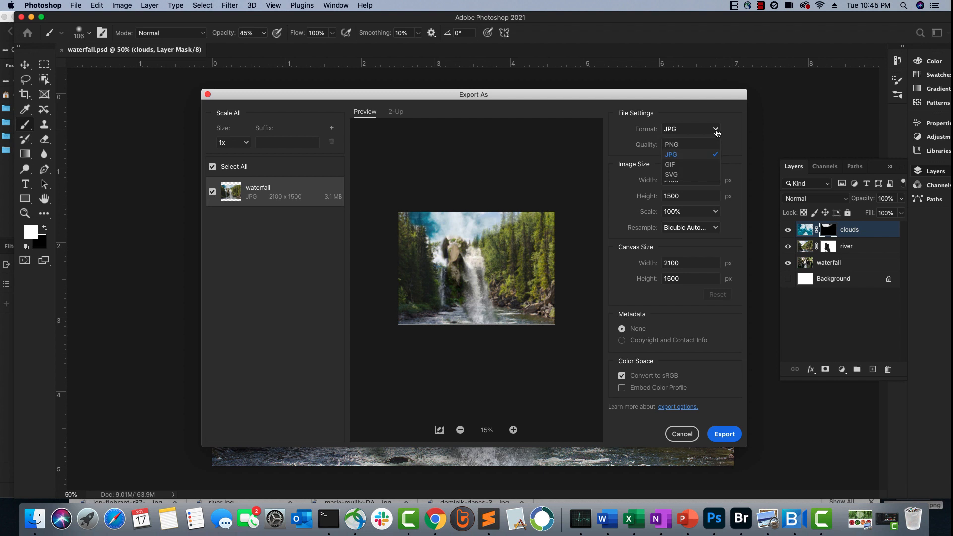
pyautogui.click(670, 164)
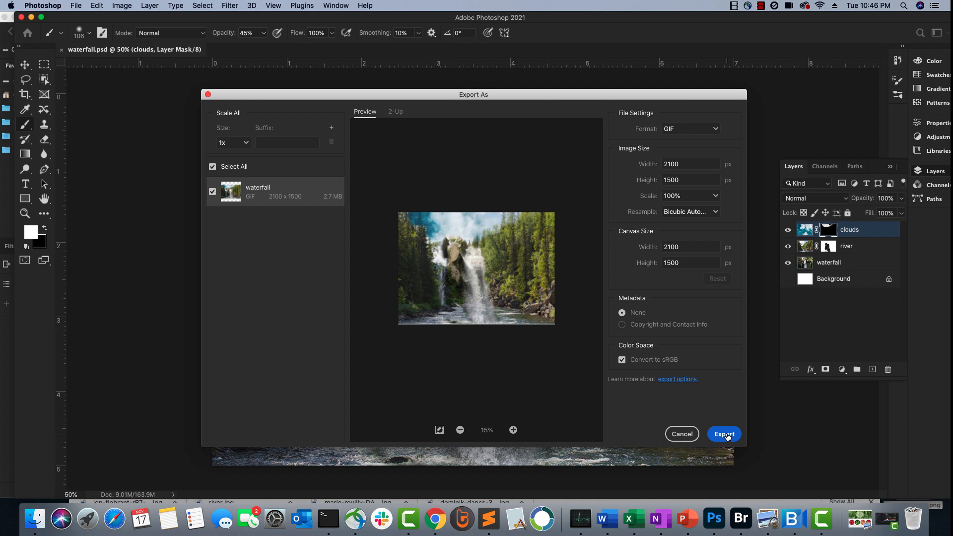
pyautogui.click(727, 436)
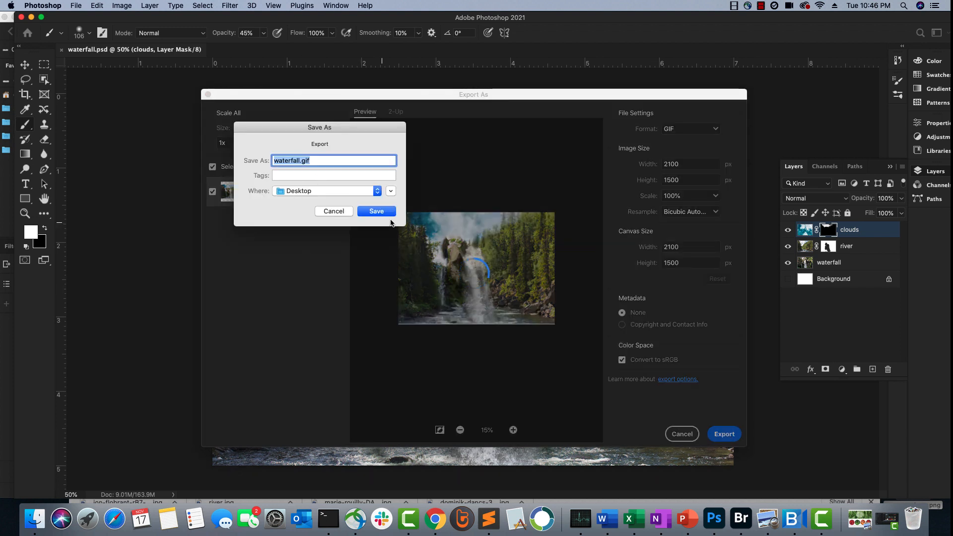
pyautogui.click(376, 211)
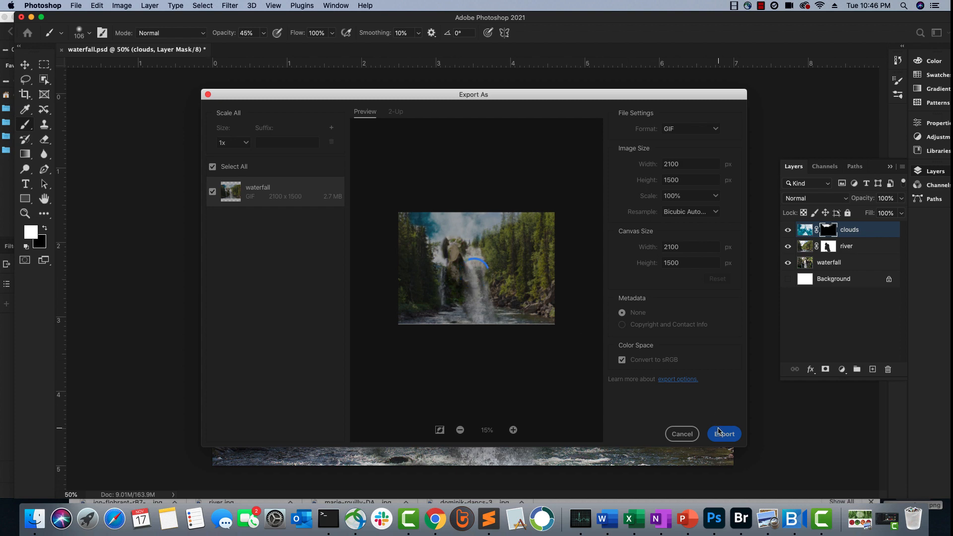
pyautogui.click(718, 431)
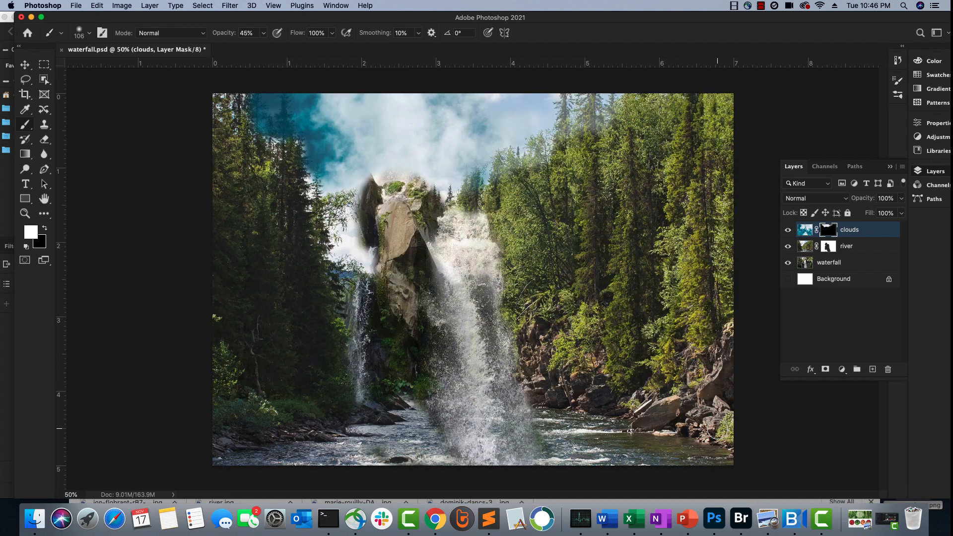
# - Switch to the desktop, move waterfall.gif to a clear area and open it in Preview
pyautogui.click(31, 17)
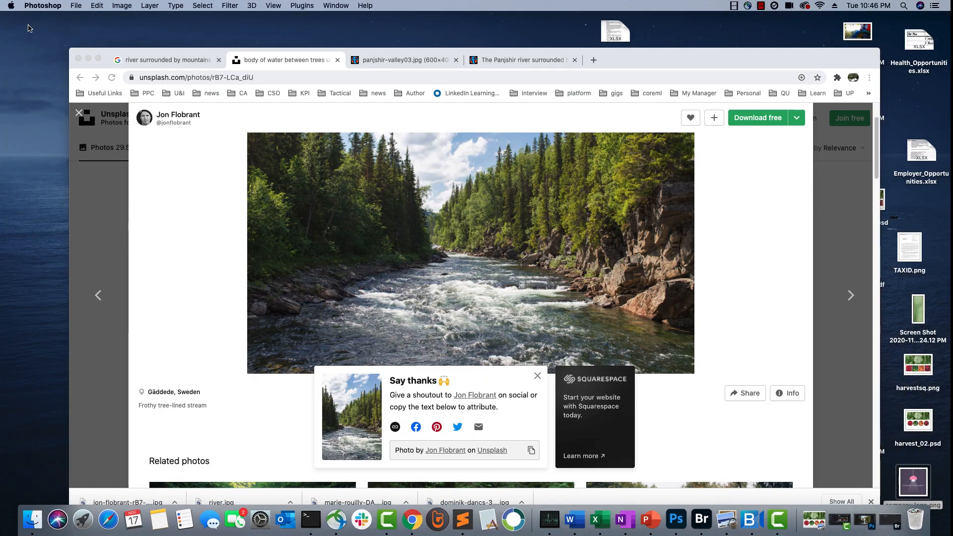
pyautogui.click(88, 59)
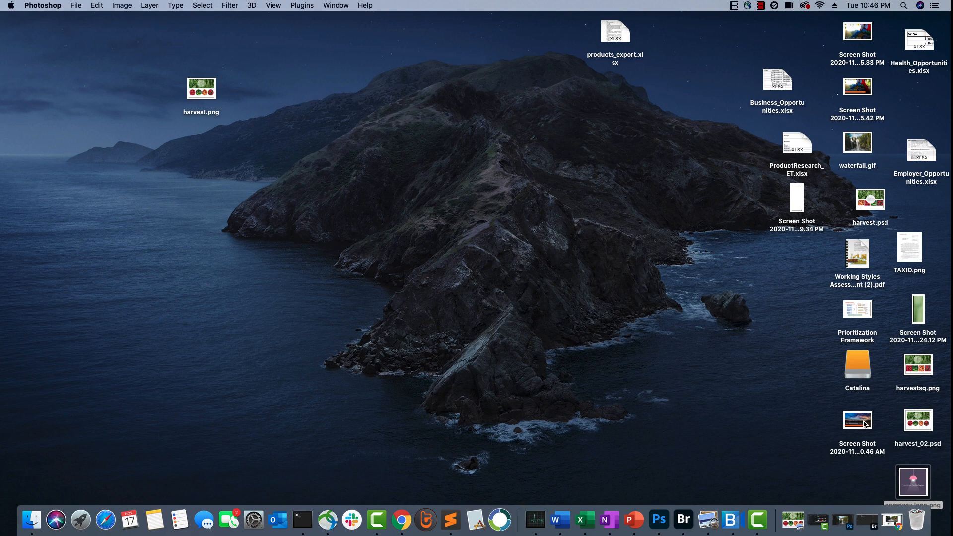
pyautogui.click(915, 427)
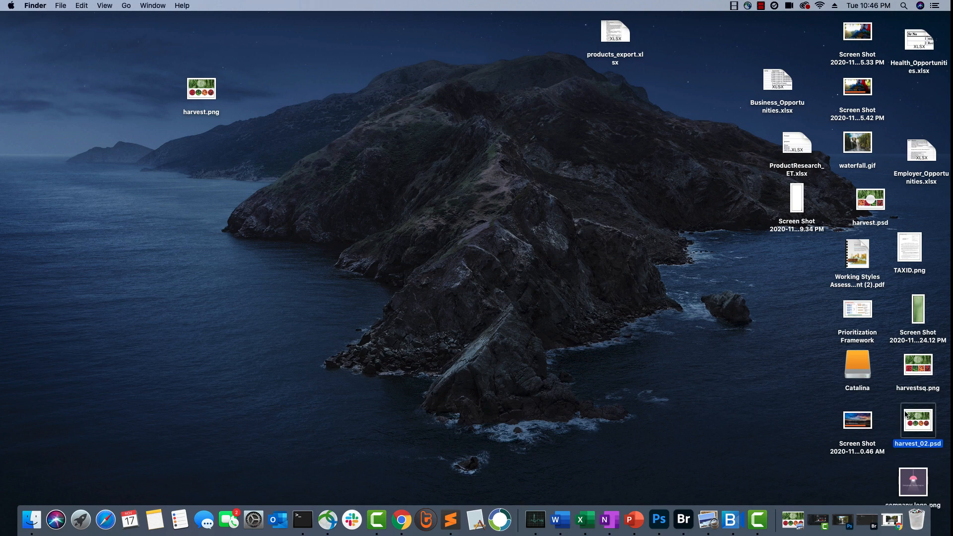
pyautogui.click(857, 159)
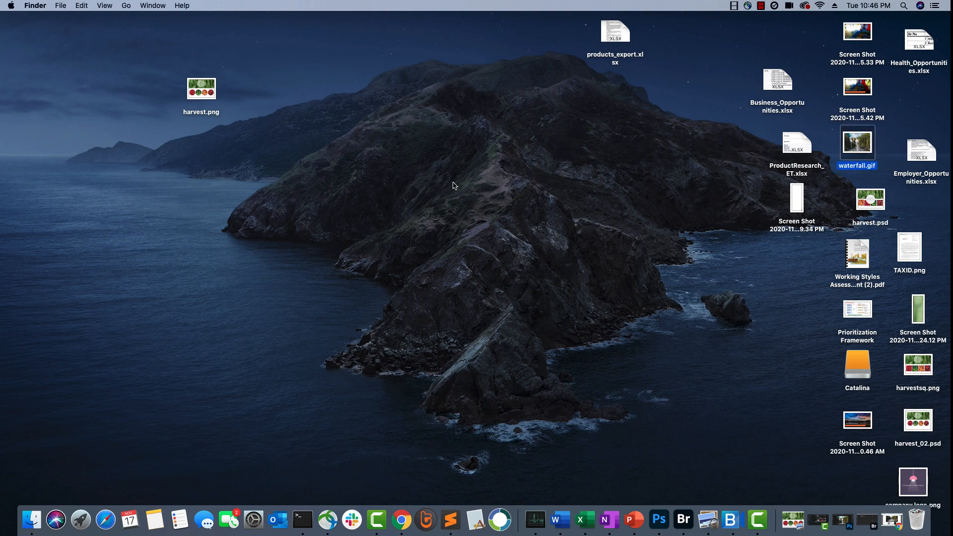
pyautogui.moveTo(419, 187); pyautogui.dragTo(414, 187)
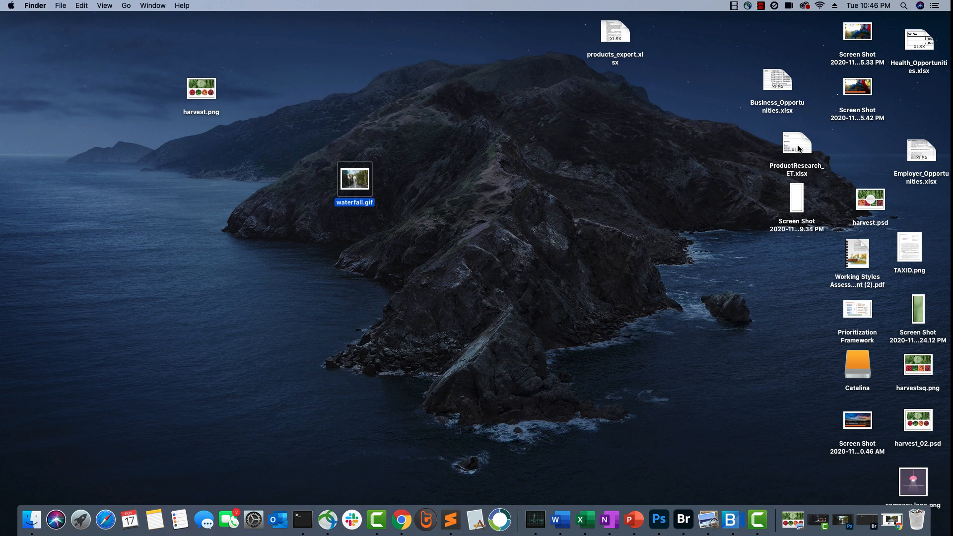
pyautogui.doubleClick(361, 181)
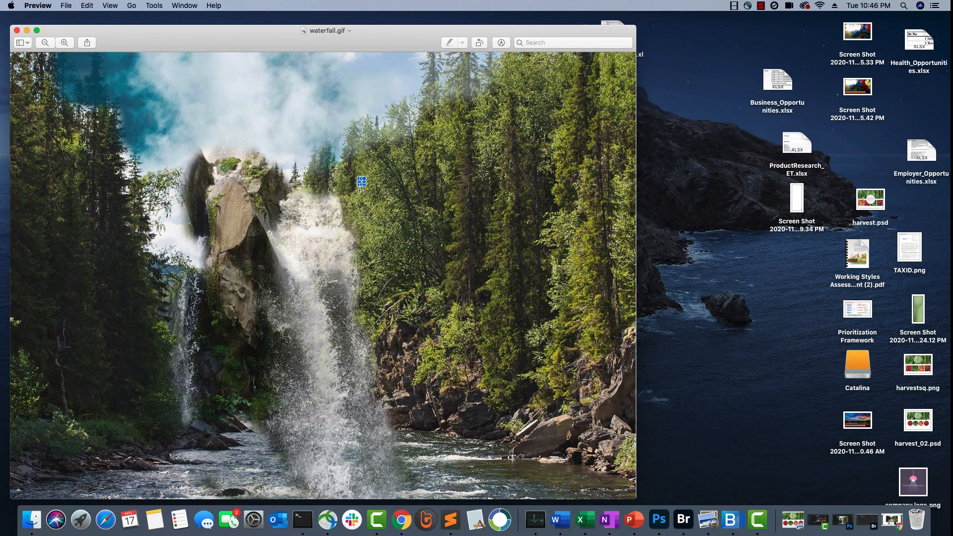